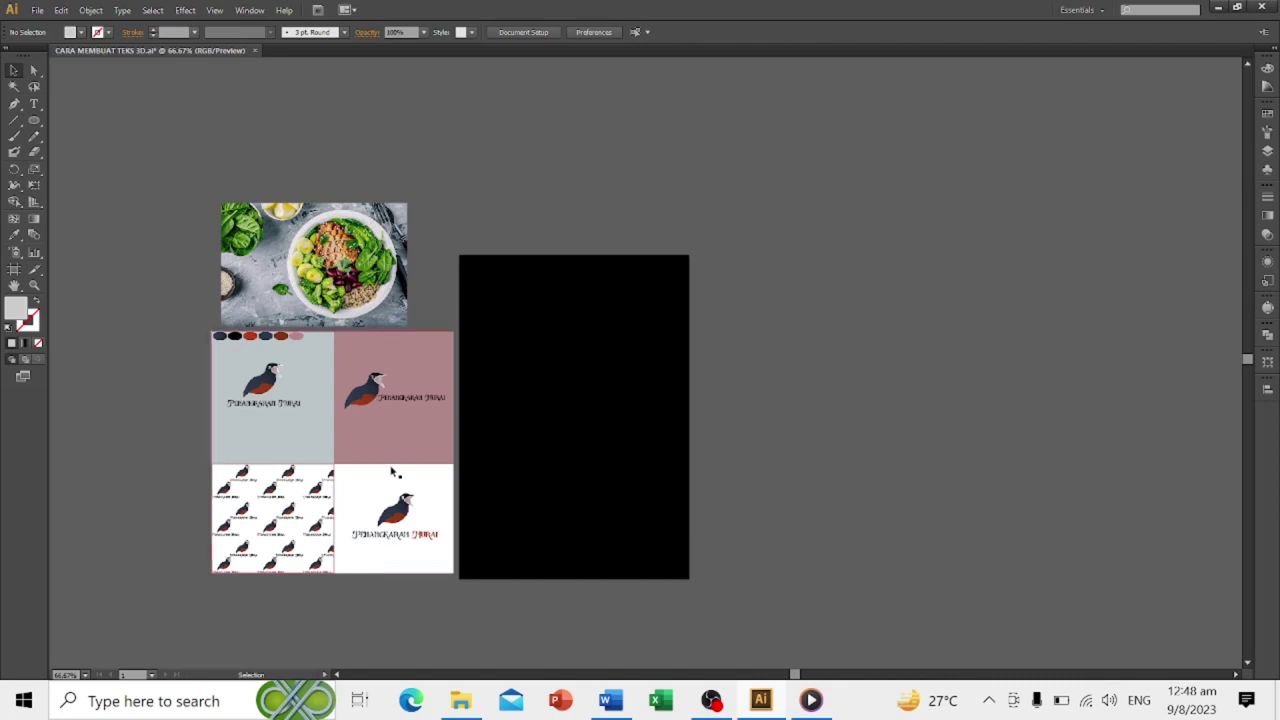
Nudge the bird logo grid and the food photo so the photo sits just above the grid.
drag(391, 457, 392, 466)
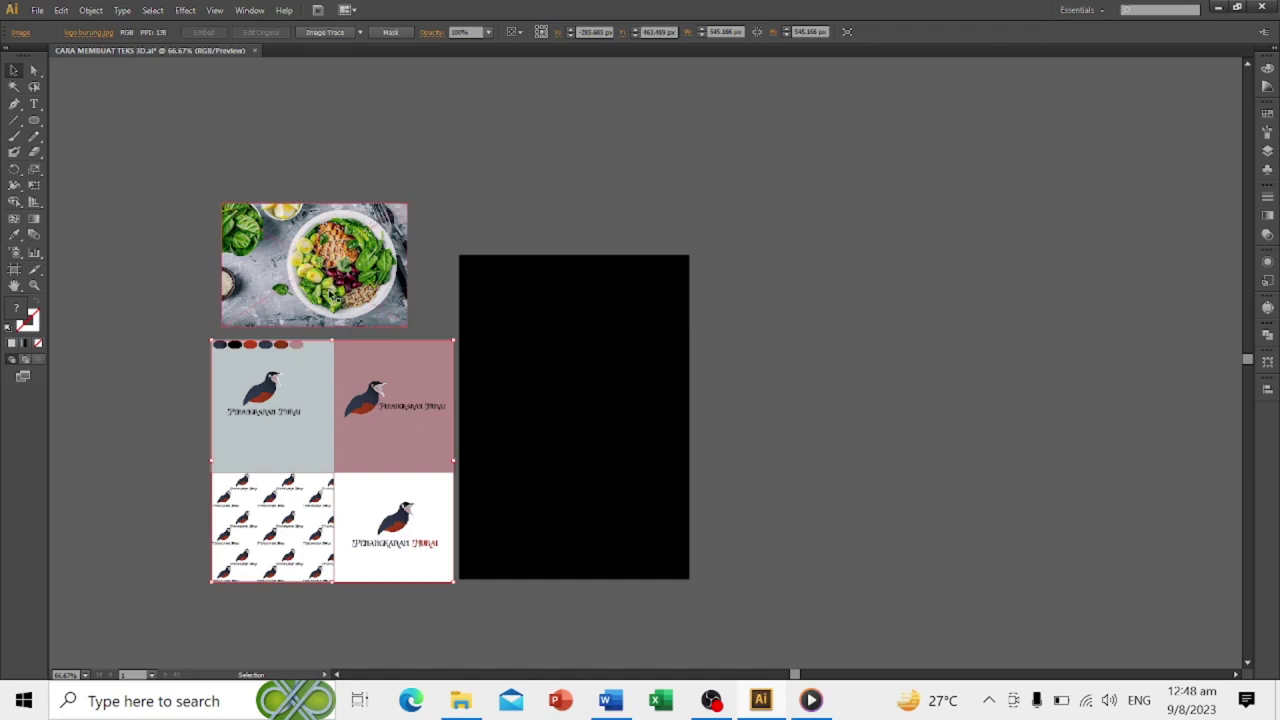
drag(330, 300, 348, 307)
drag(360, 449, 360, 440)
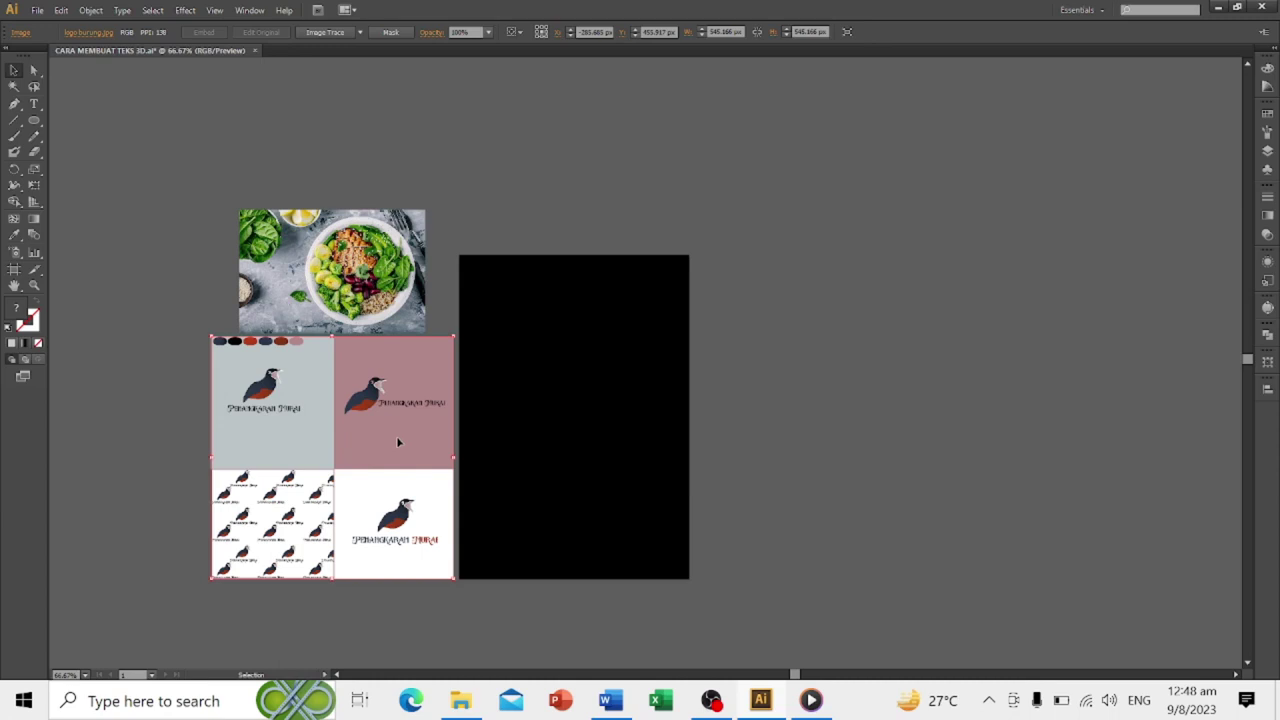
Zoom in to inspect the food photo's placement and clear the selection.
drag(324, 250, 572, 268)
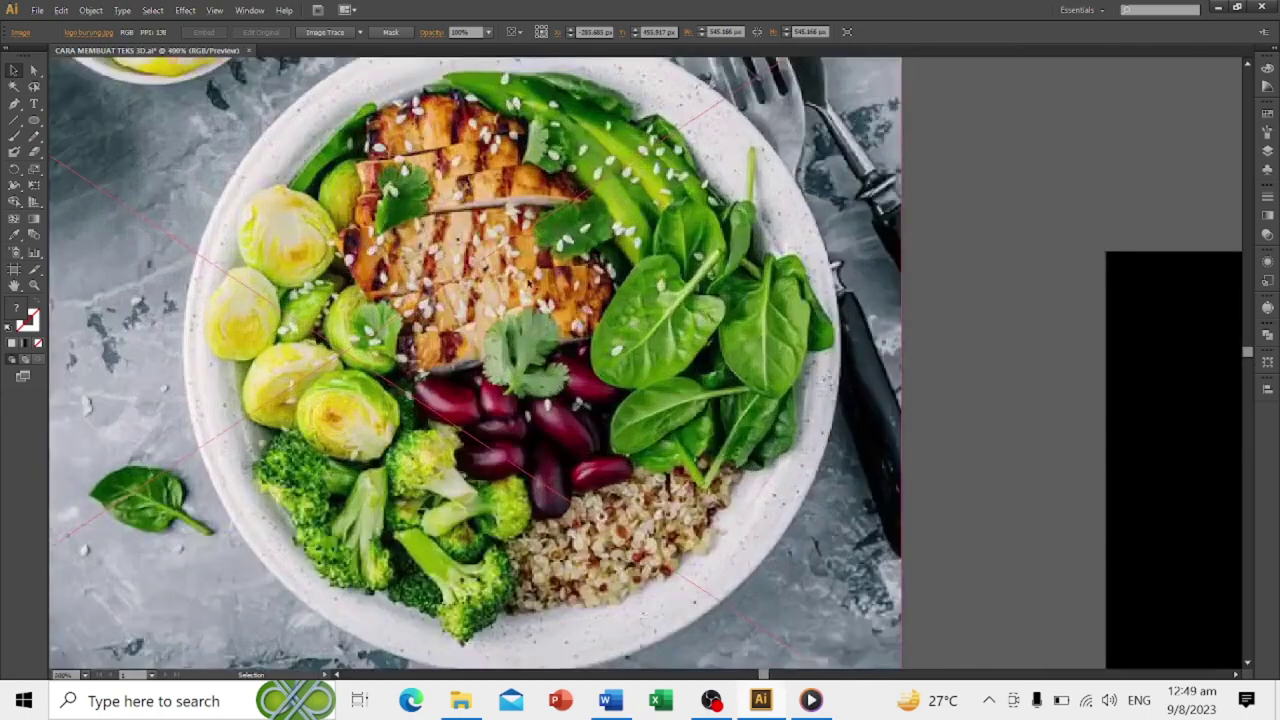
scroll(572, 268, down, 5)
scroll(560, 400, up, 3)
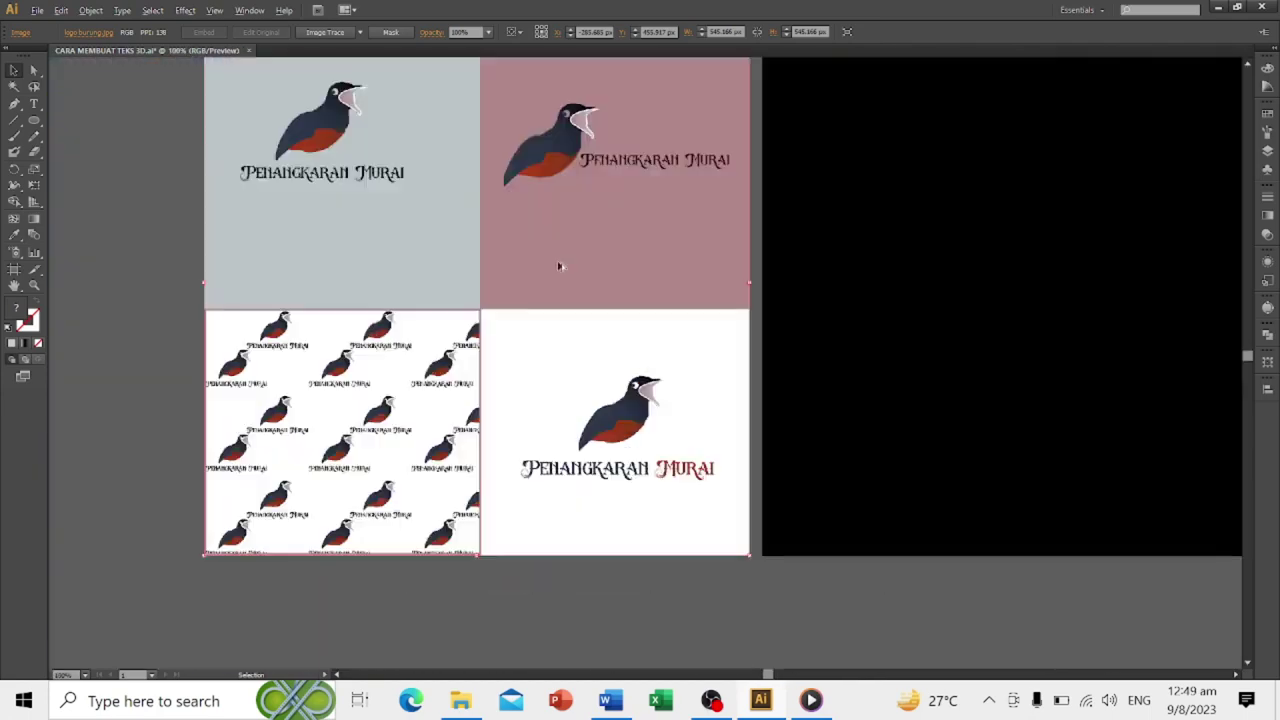
scroll(560, 267, up, 3)
scroll(552, 299, down, 3)
scroll(520, 354, down, 3)
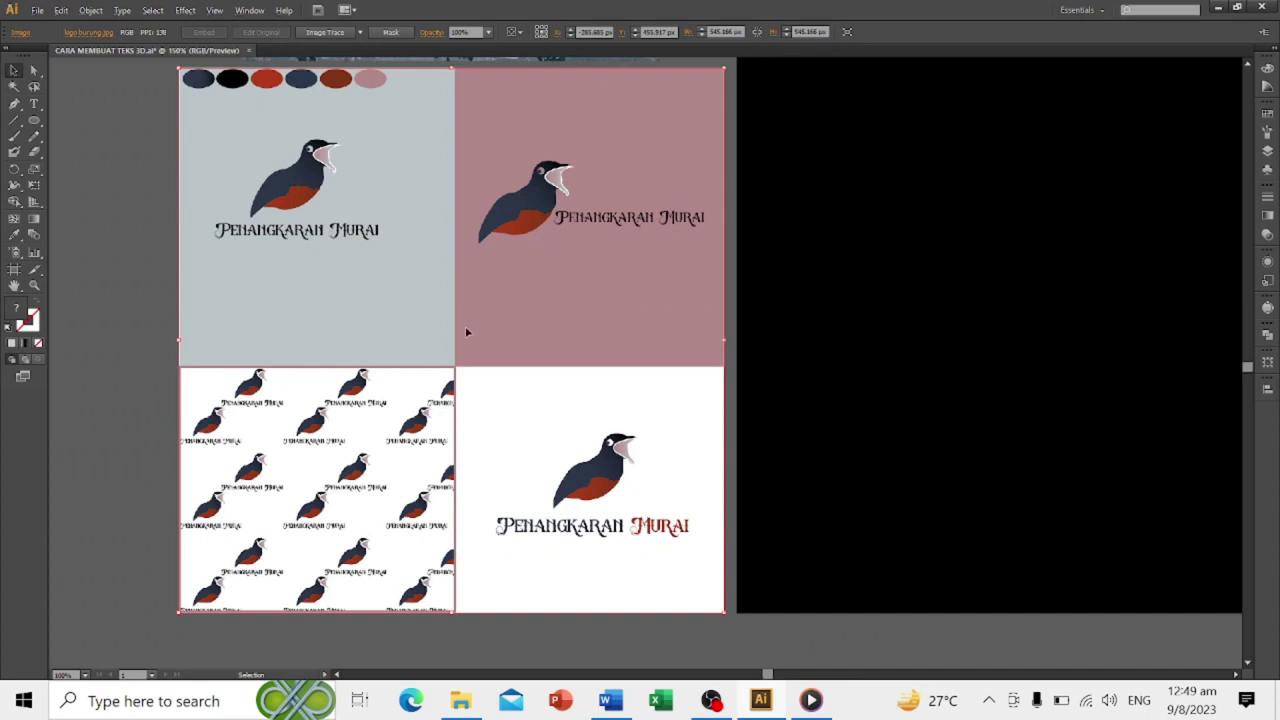
scroll(397, 400, down, 2)
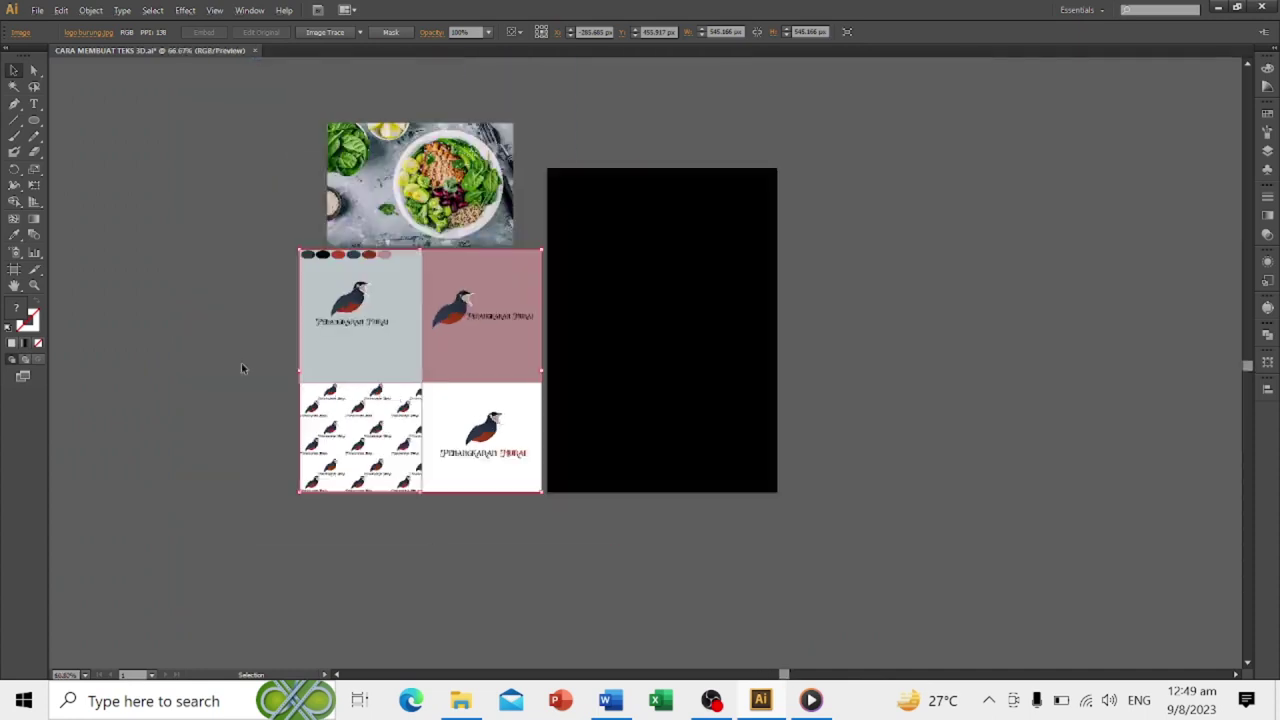
click(241, 362)
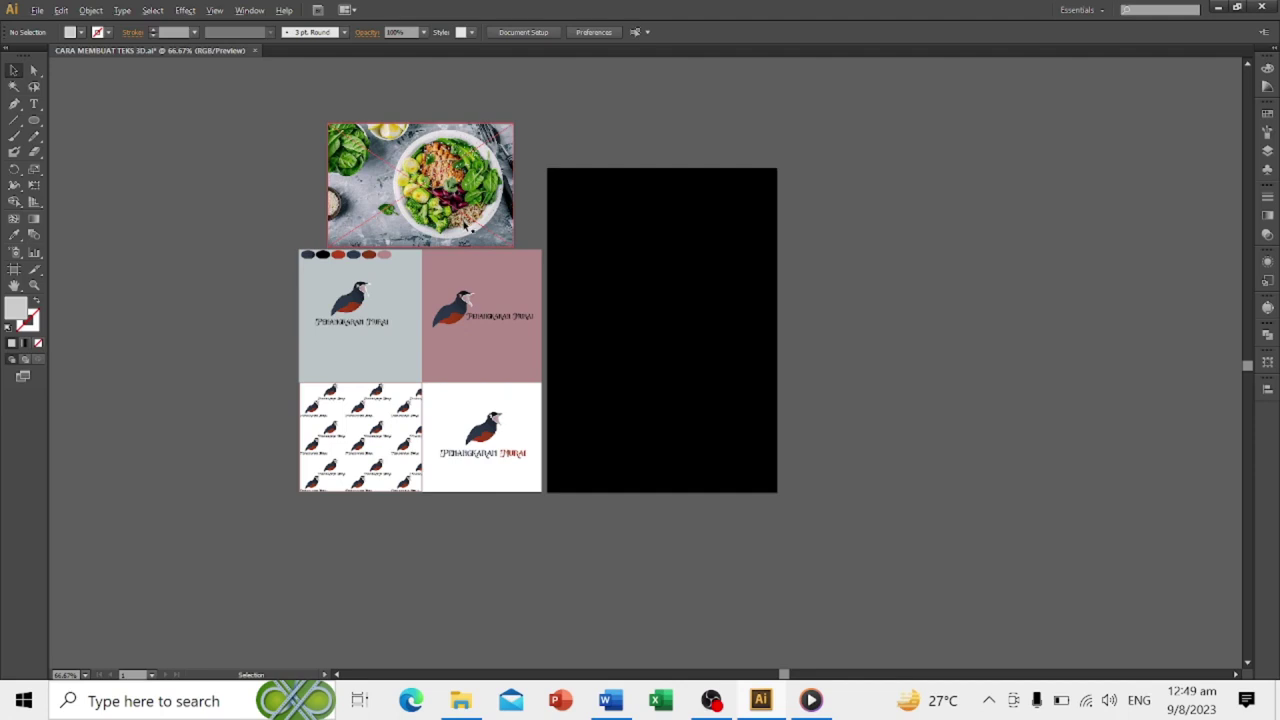
scroll(466, 226, up, 3)
Duplicate the HEALTHY FOOD.jpg photo onto the upper part of the black artboard.
drag(498, 262, 524, 258)
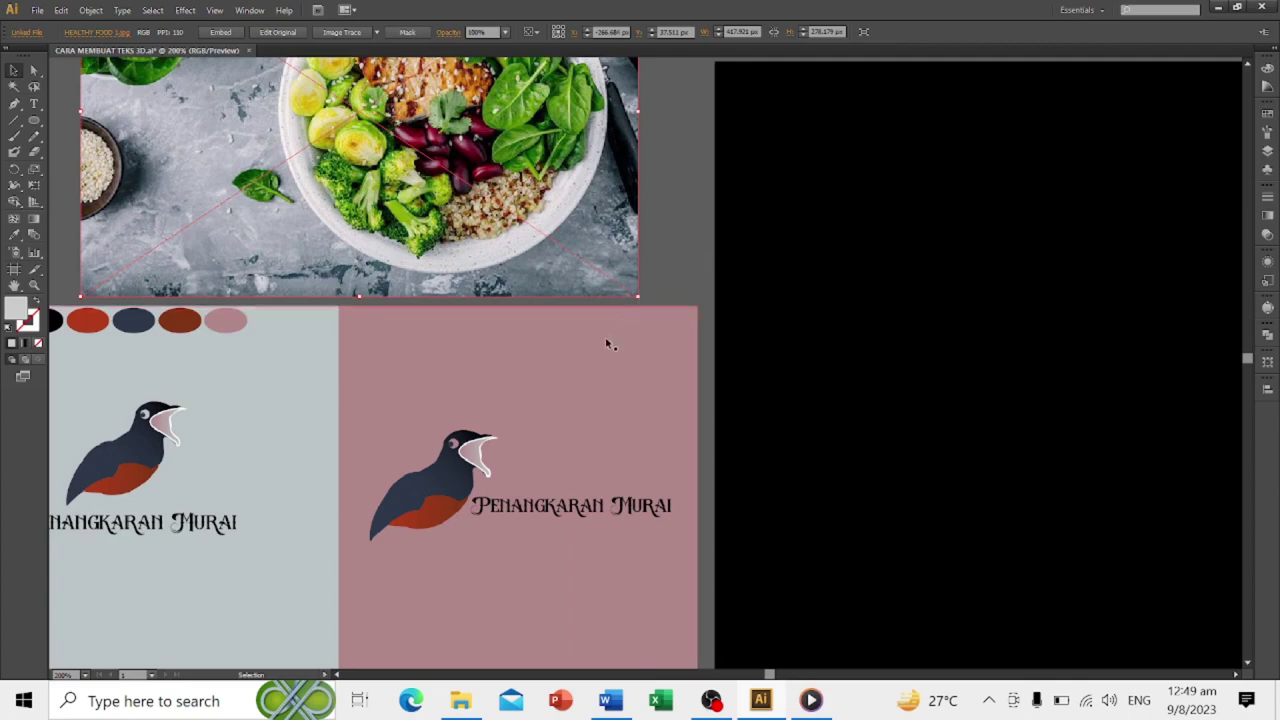
scroll(625, 318, down, 2)
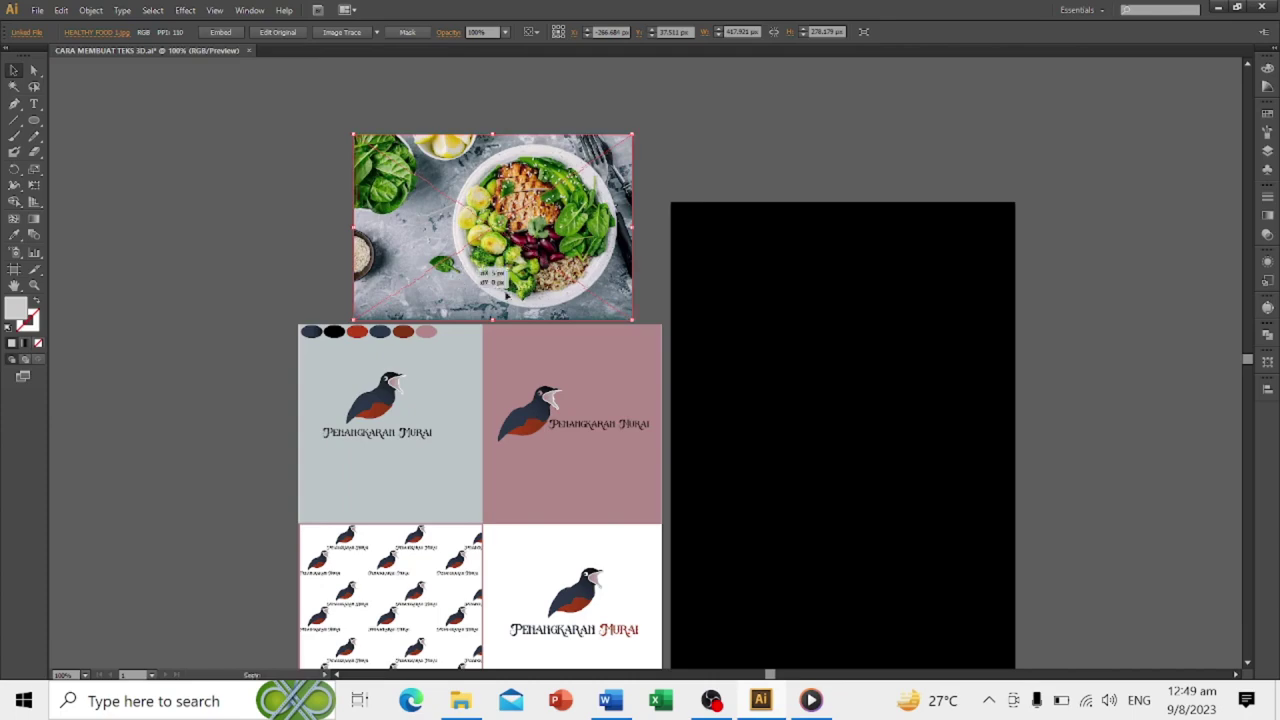
drag(456, 278, 797, 366)
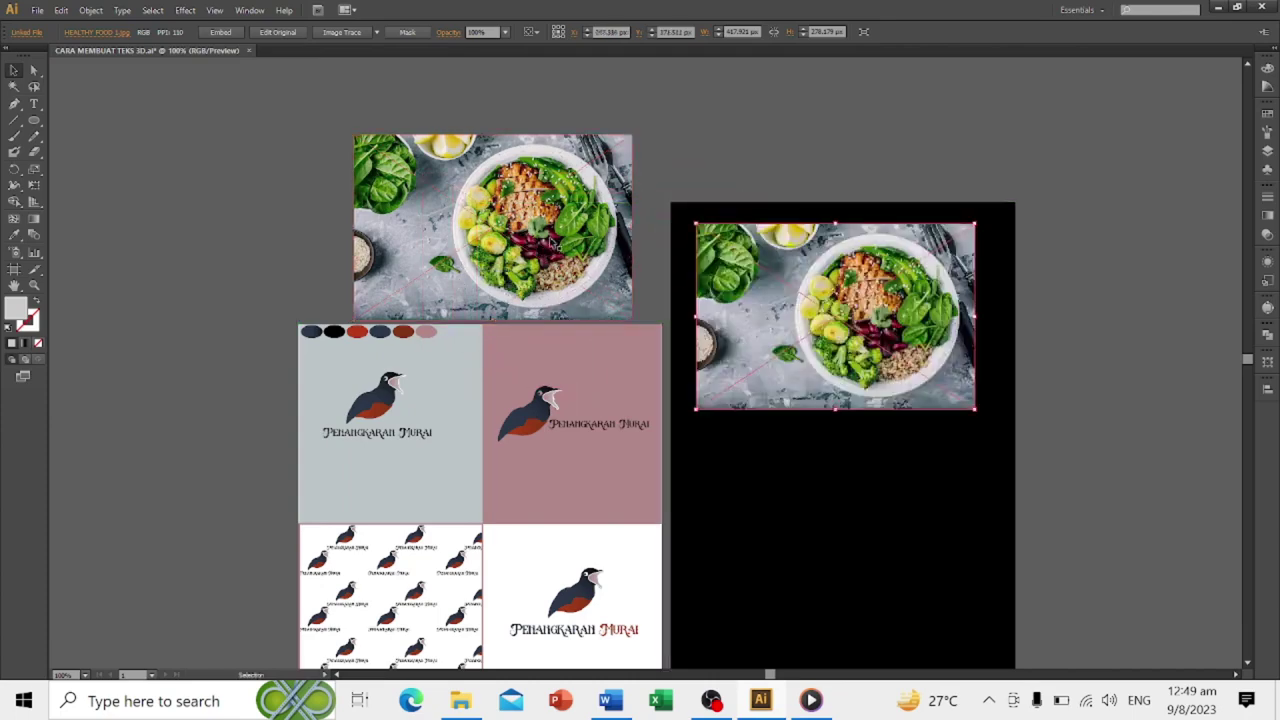
alt+scroll(515, 222, down, 2)
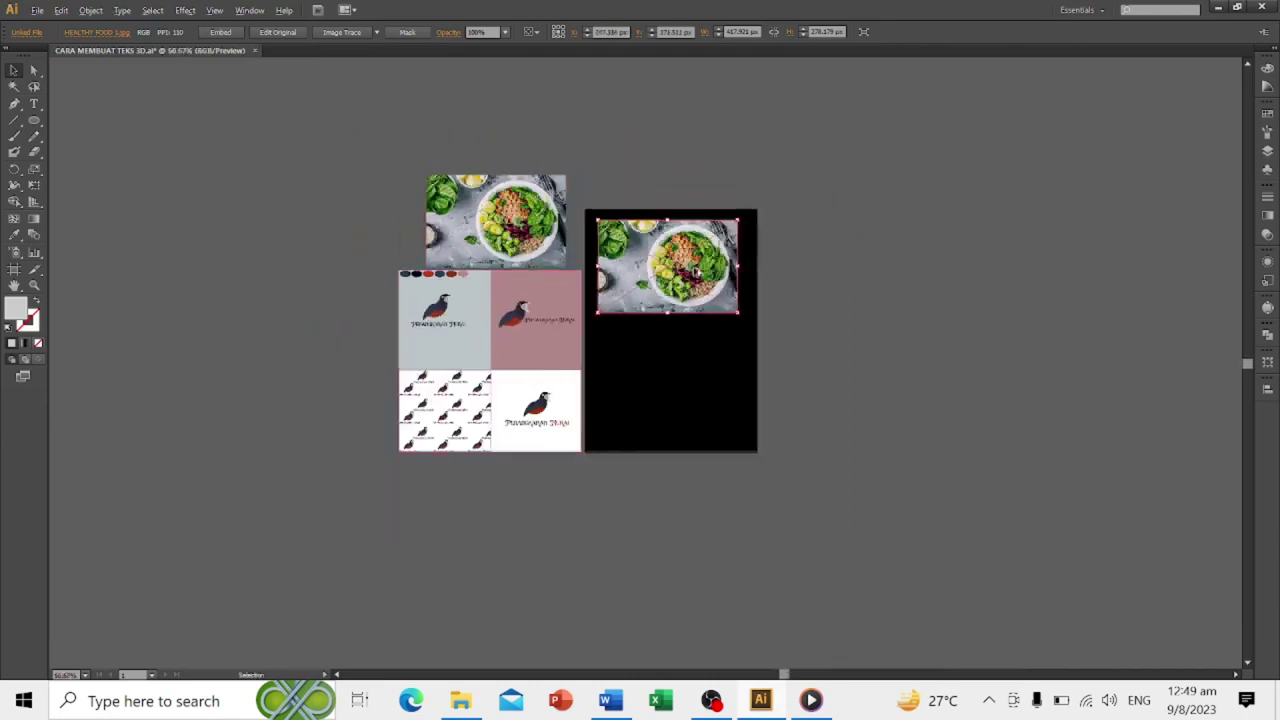
alt+scroll(695, 270, up, 3)
alt+scroll(695, 270, up, 2)
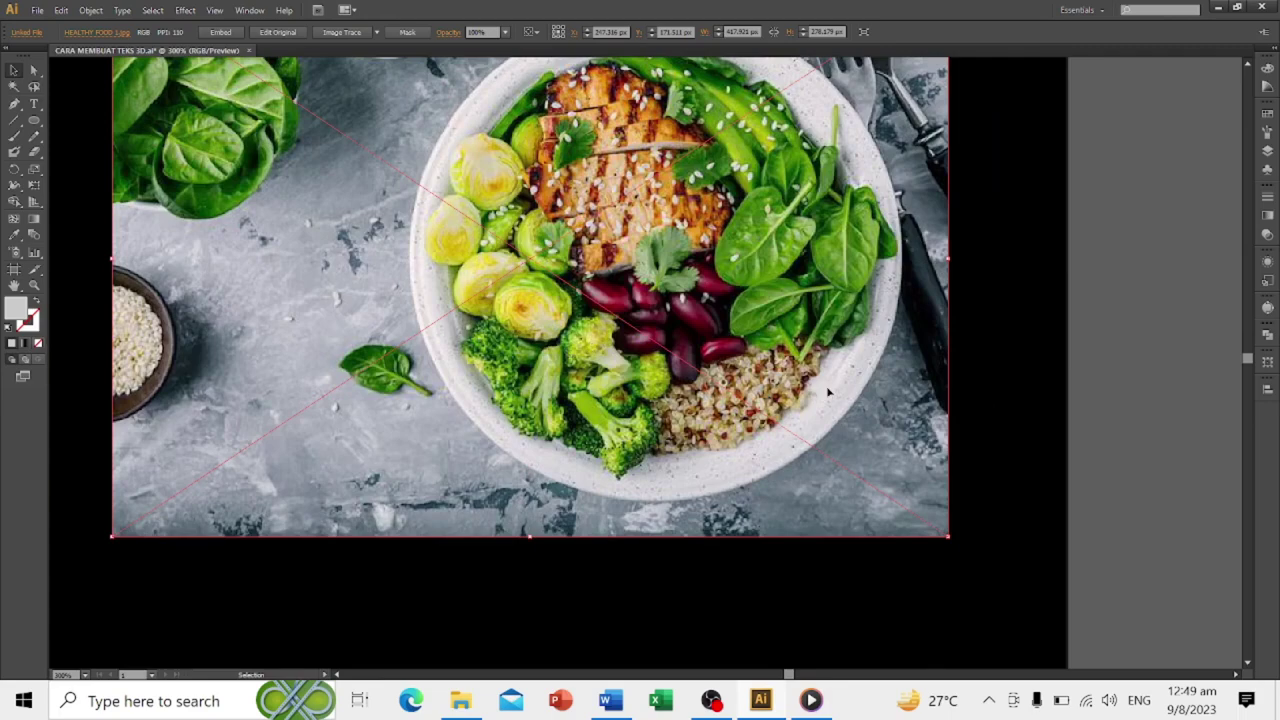
click(1000, 343)
alt+scroll(571, 488, down, 2)
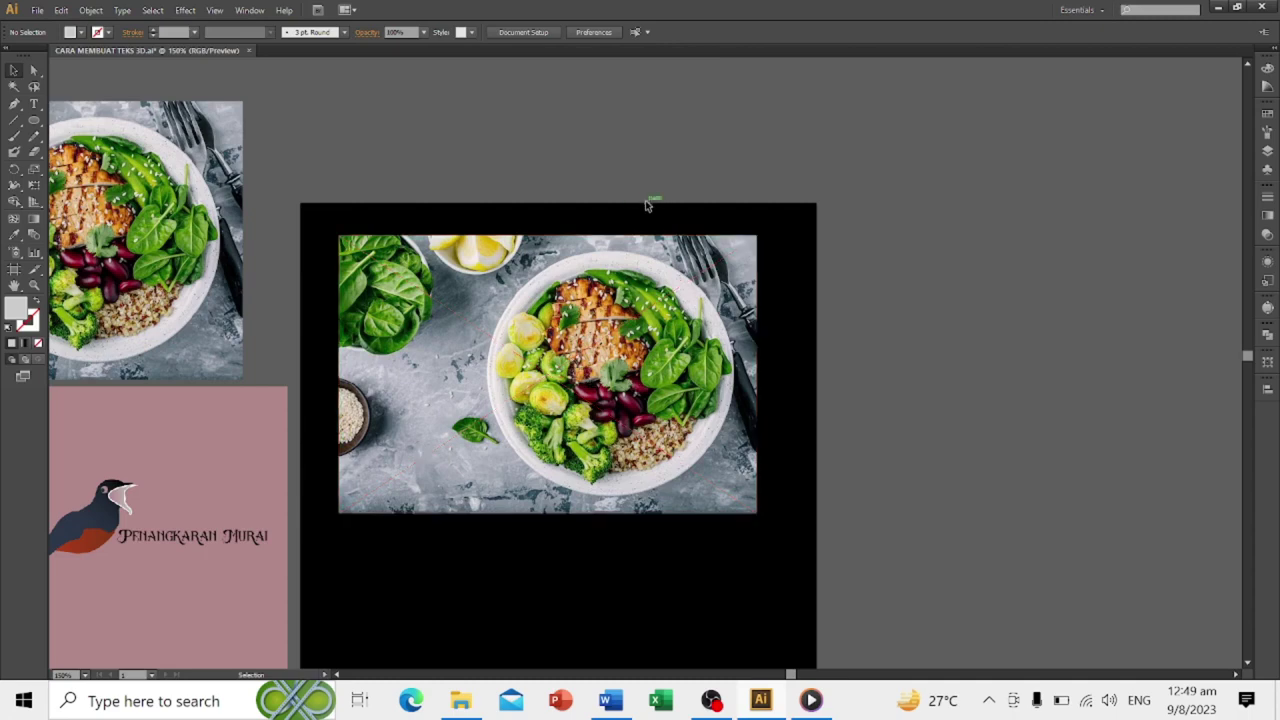
Draw a grey rectangle over the copied food photo with the Rectangle tool.
click(16, 104)
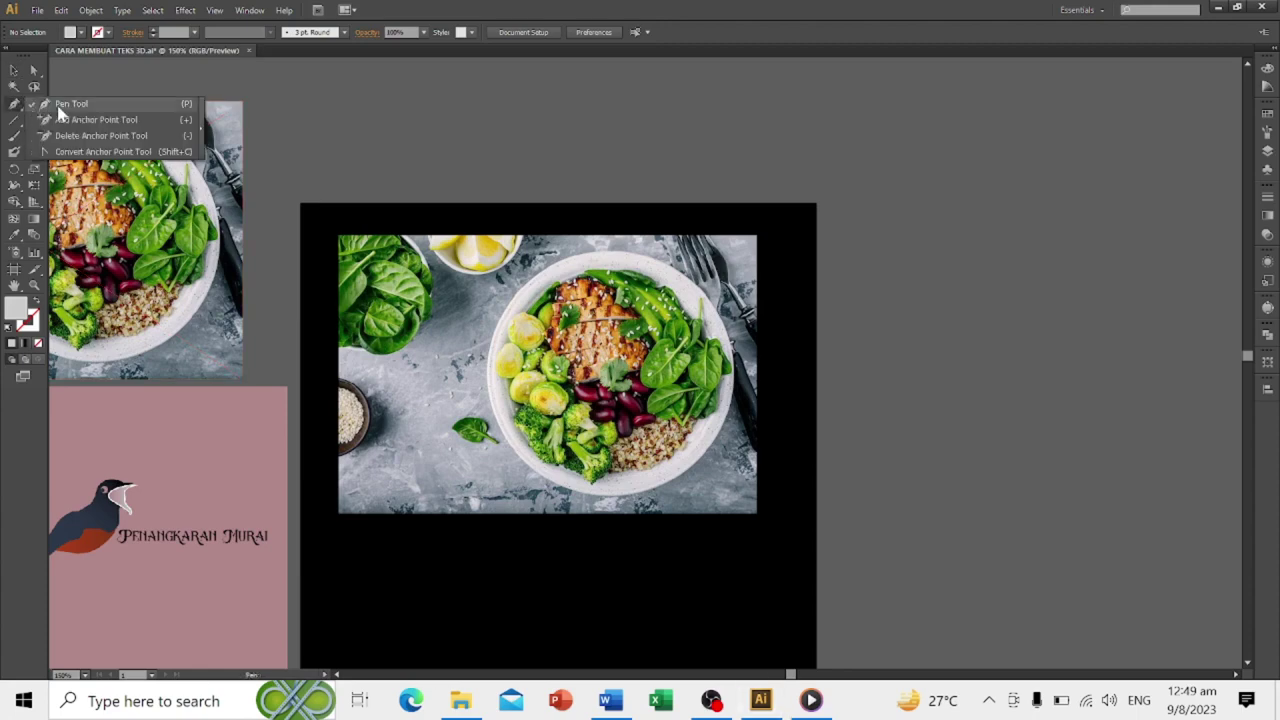
click(16, 112)
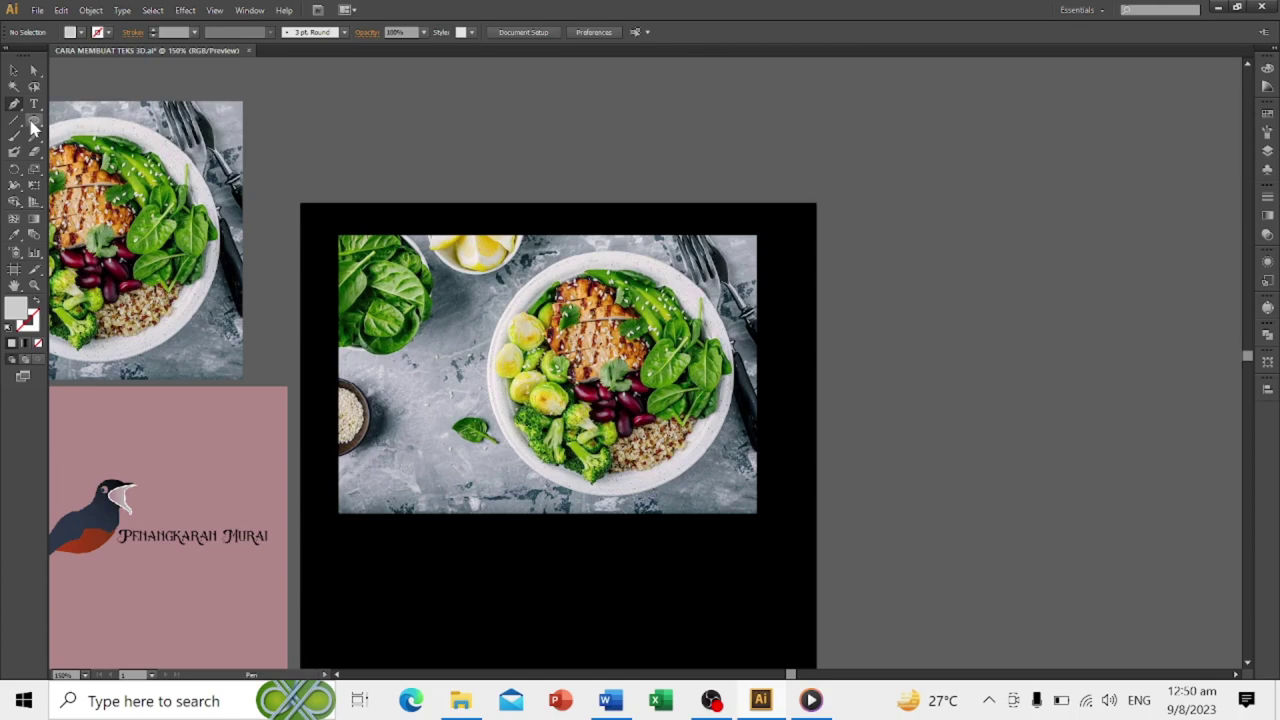
drag(33, 124, 78, 120)
drag(384, 273, 737, 492)
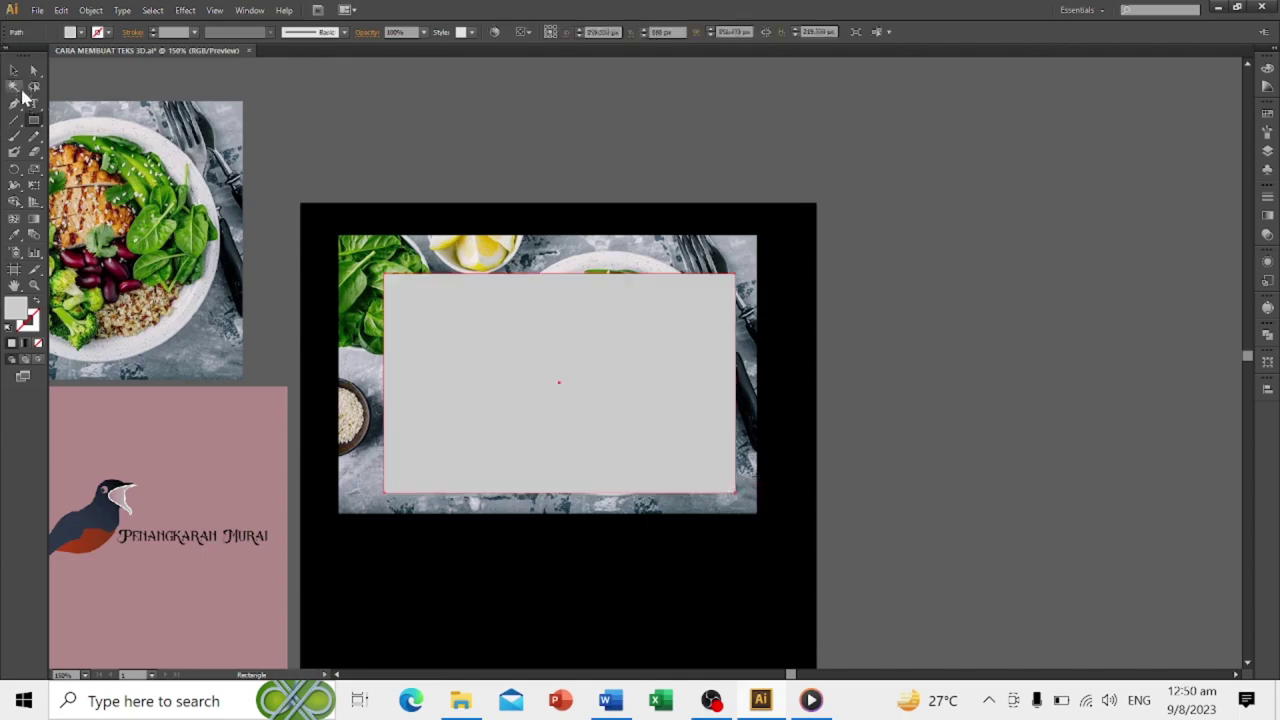
click(14, 70)
Resize the grey rectangle into the photo's top-left corner and select it together with the photo.
mouse_move(585, 370)
mouse_down()
mouse_move(631, 434)
mouse_move(502, 304)
mouse_up()
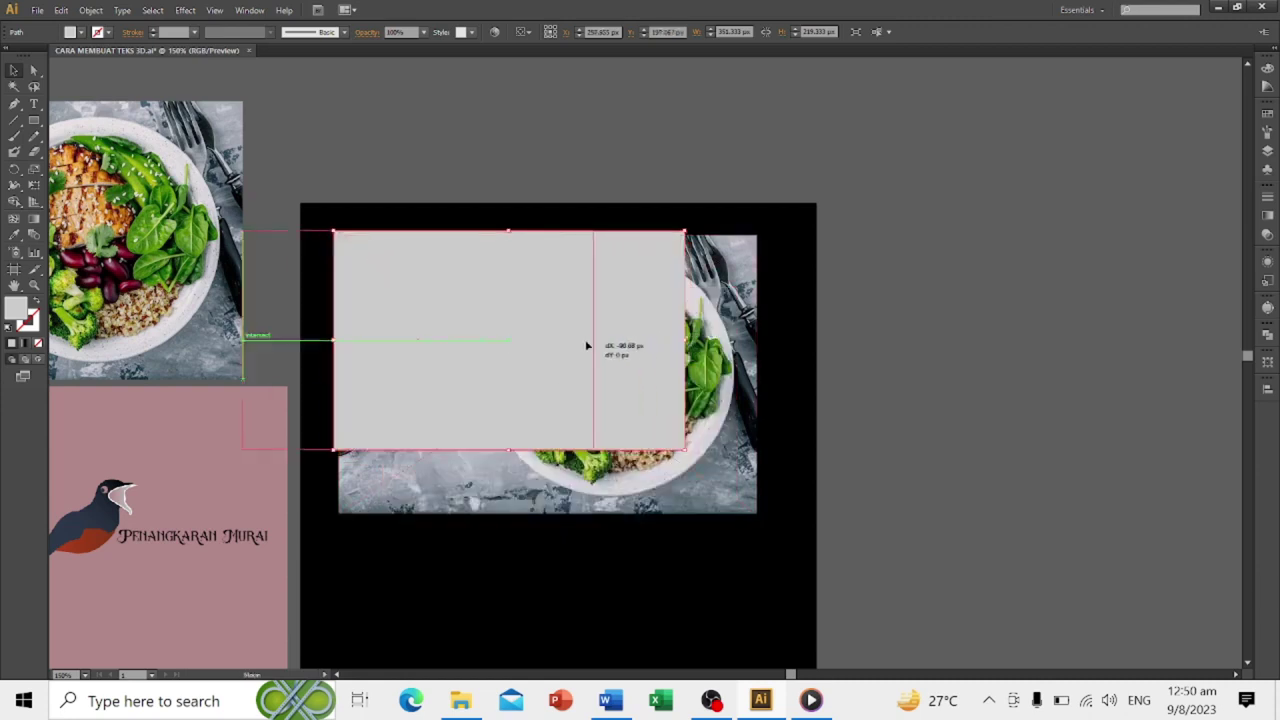
mouse_move(682, 340)
mouse_down()
mouse_move(499, 347)
mouse_move(474, 326)
mouse_move(494, 329)
mouse_up()
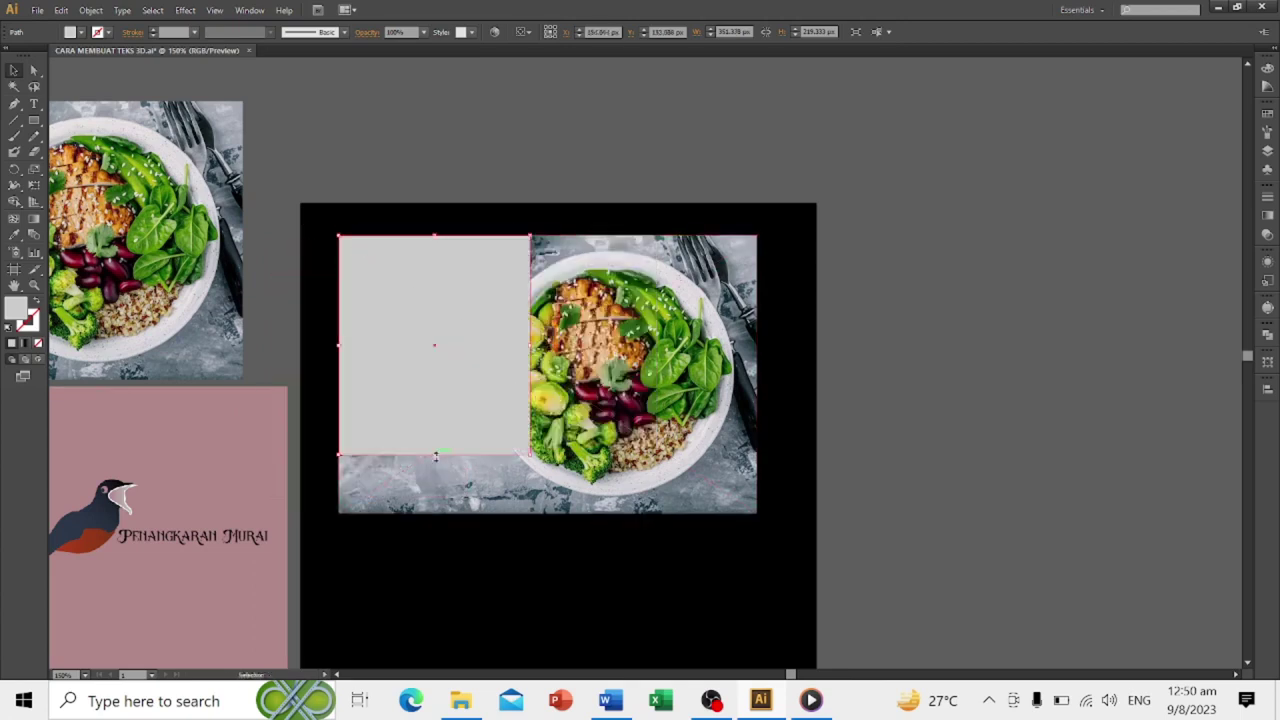
drag(437, 457, 436, 357)
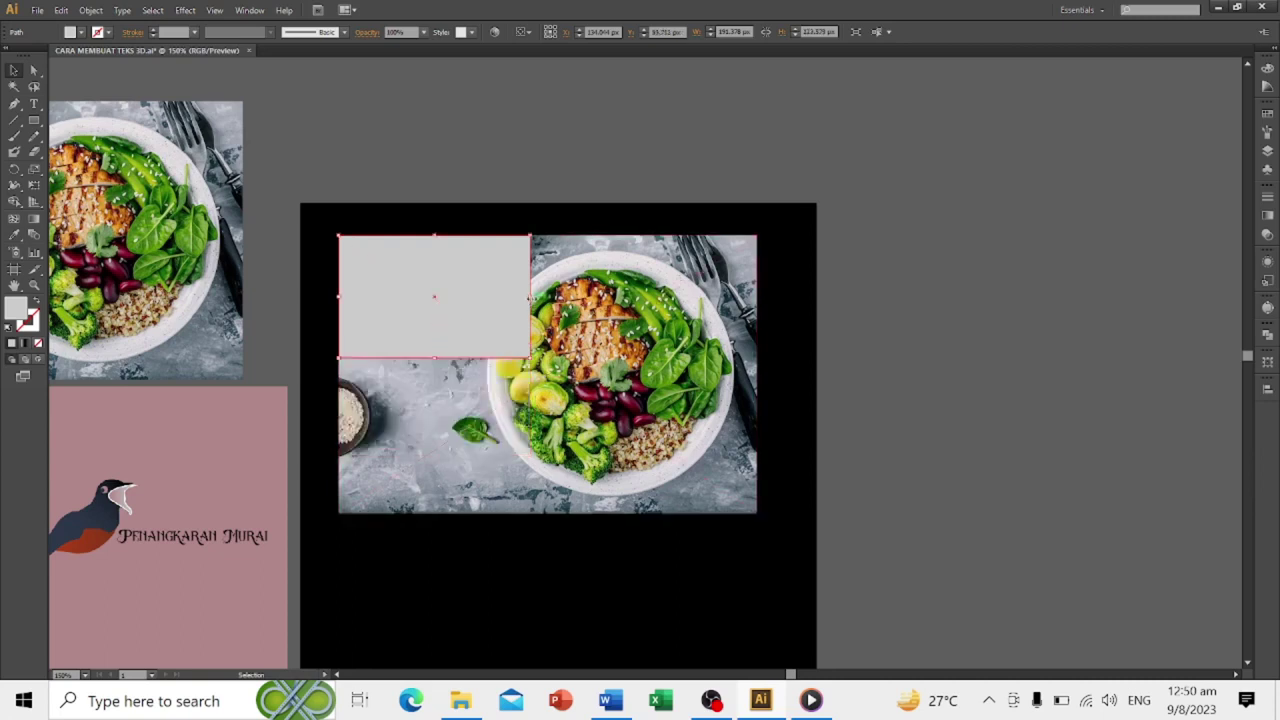
drag(531, 297, 481, 300)
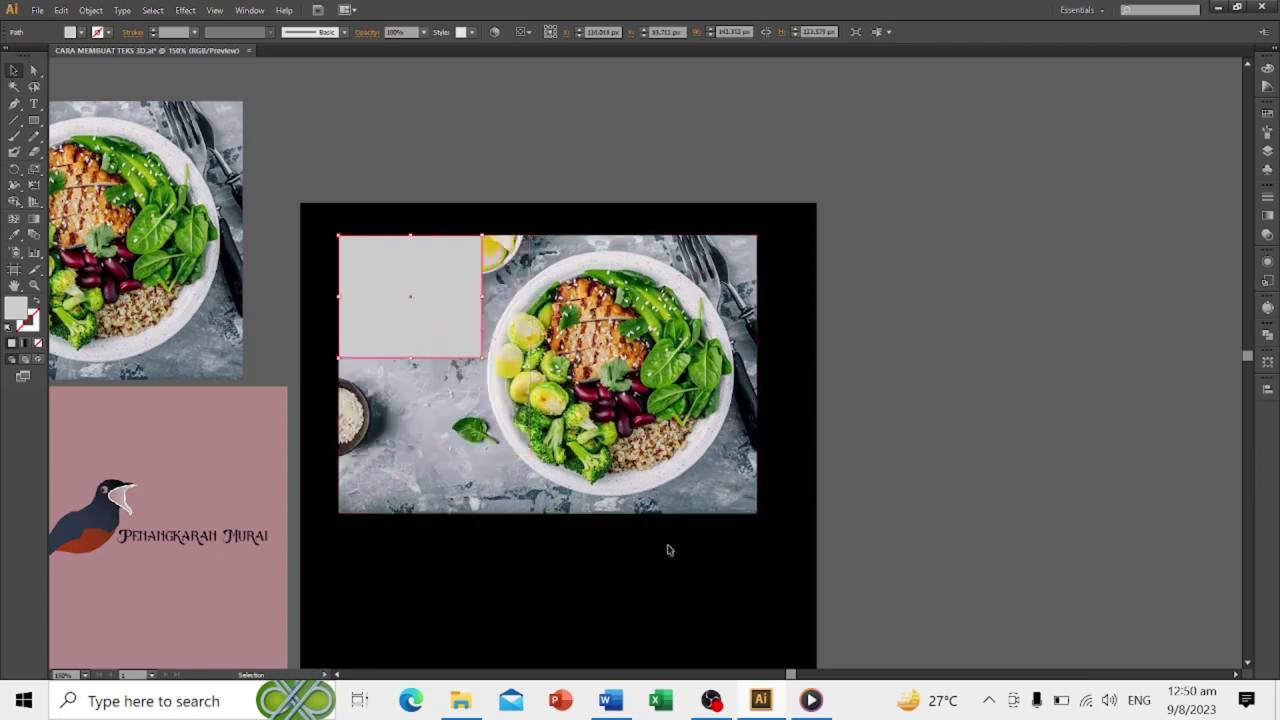
click(872, 427)
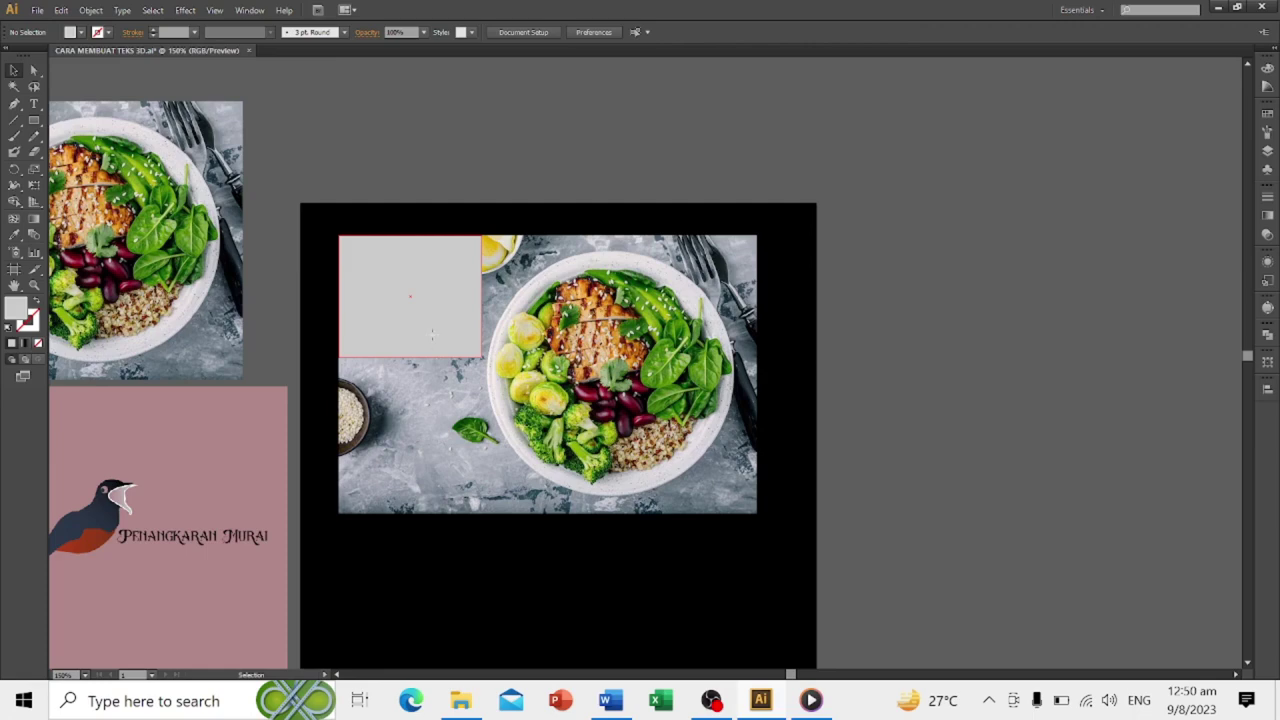
drag(432, 335, 435, 453)
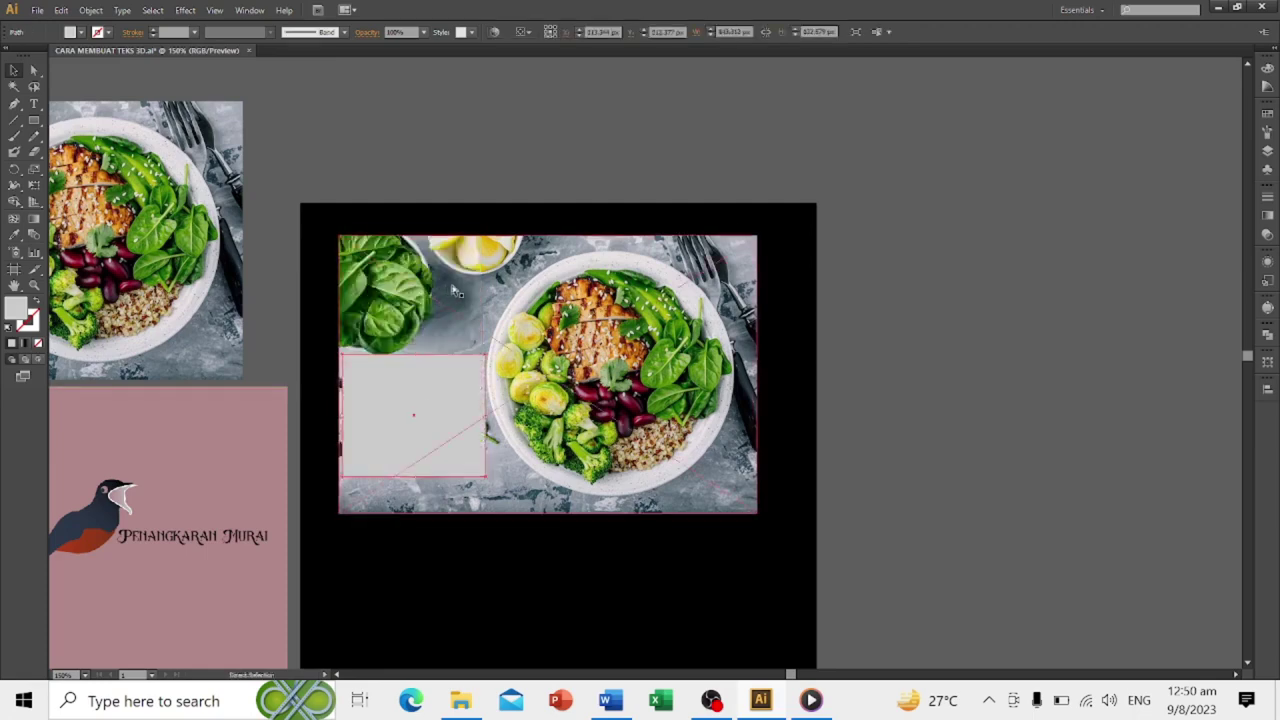
key(ctrl+z)
click(317, 187)
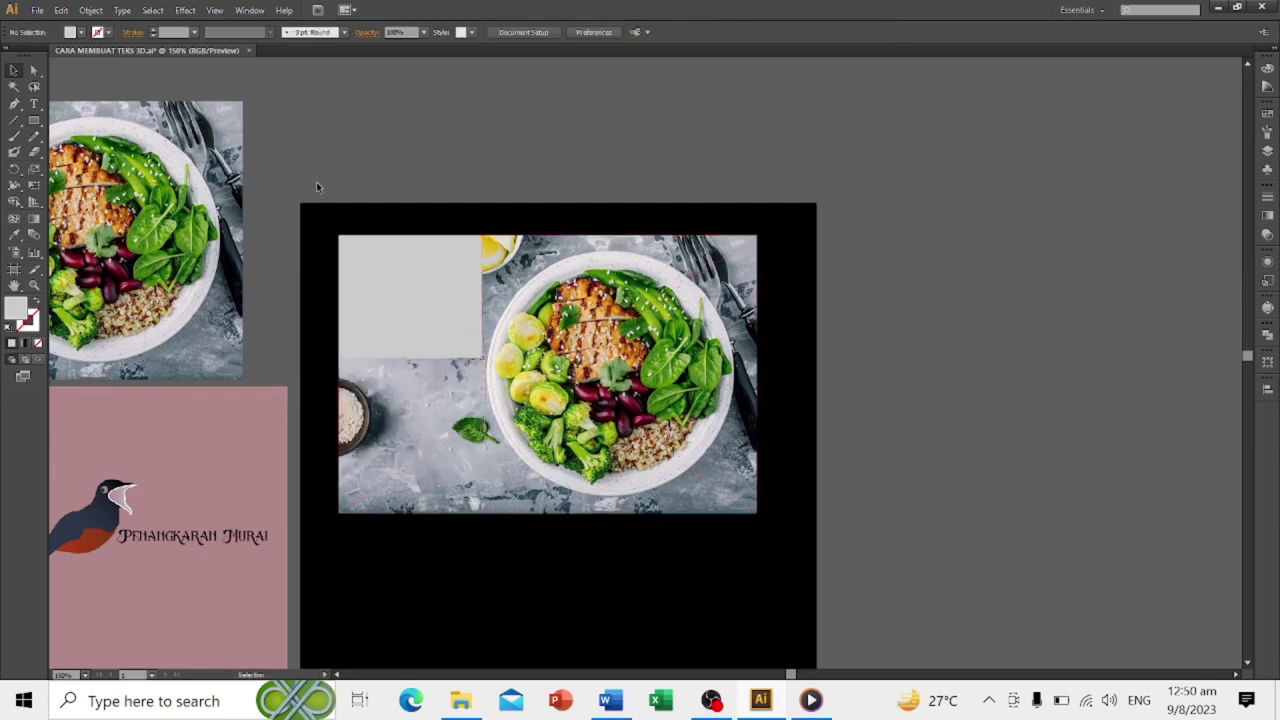
drag(320, 185, 830, 543)
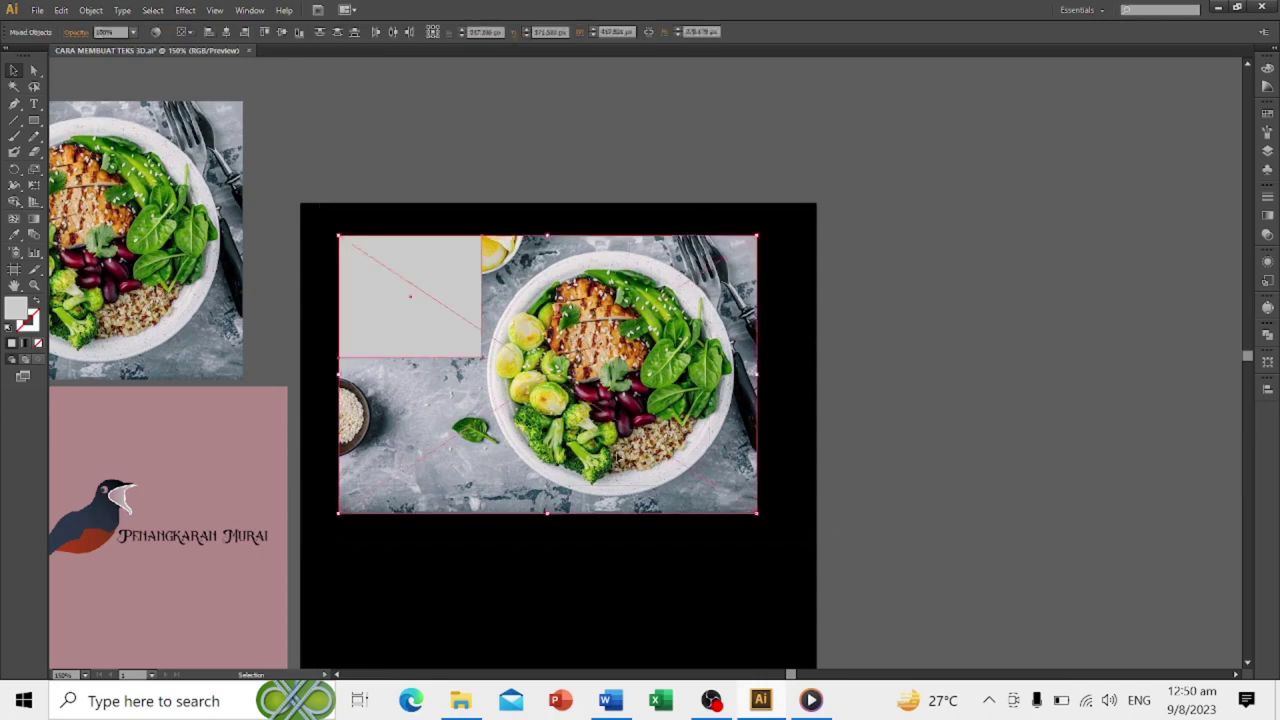
Make a clipping mask from the rectangle and photo, leaving only the spinach corner, then inspect it.
right_click(431, 359)
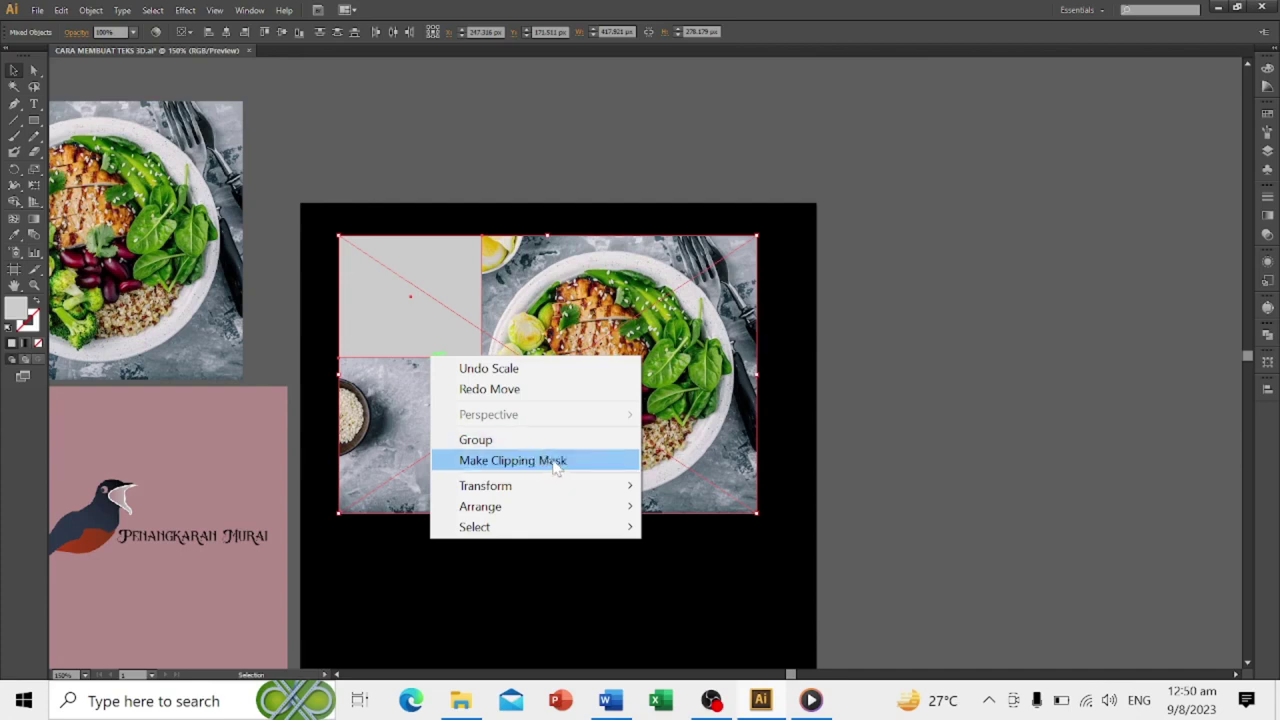
click(556, 470)
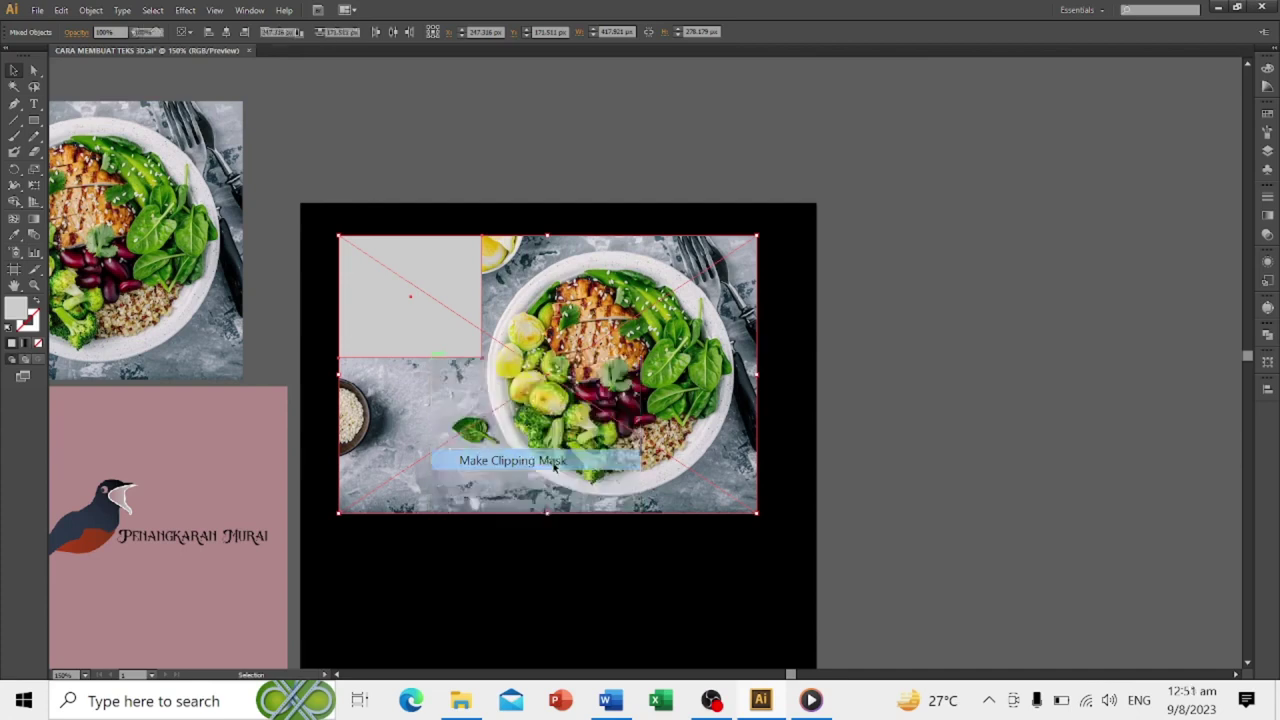
click(554, 466)
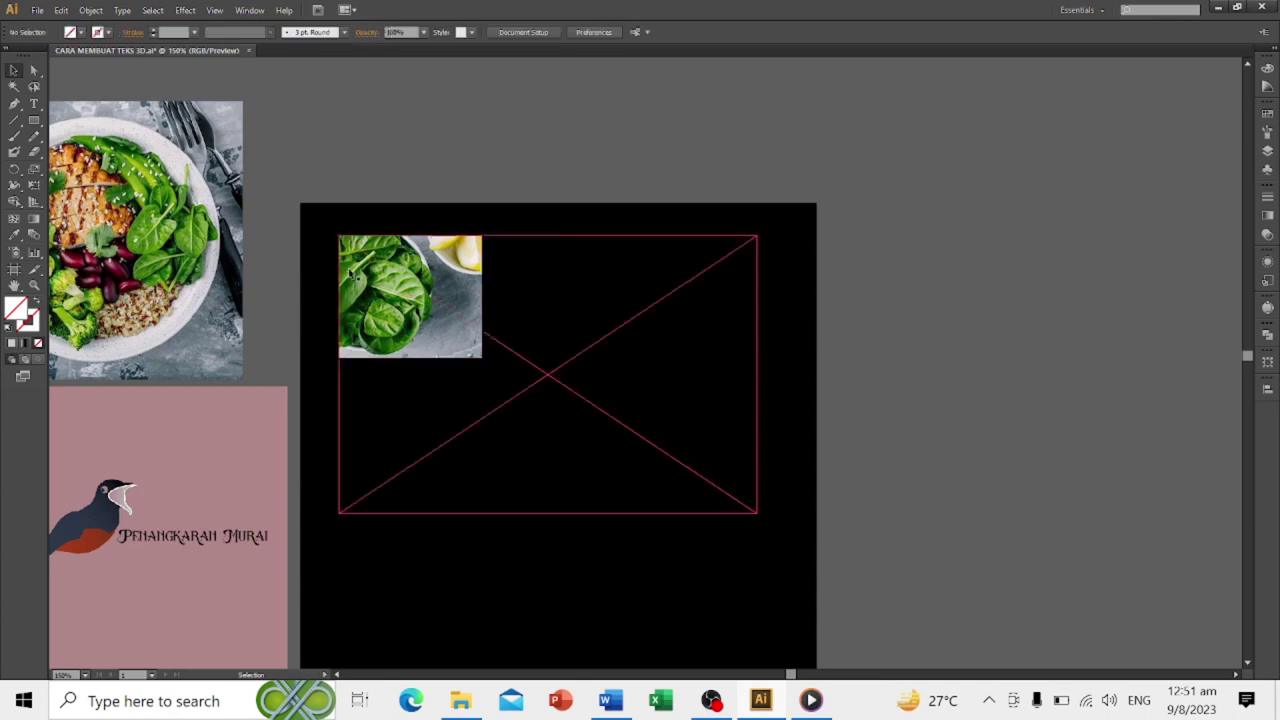
scroll(366, 312, up, 3)
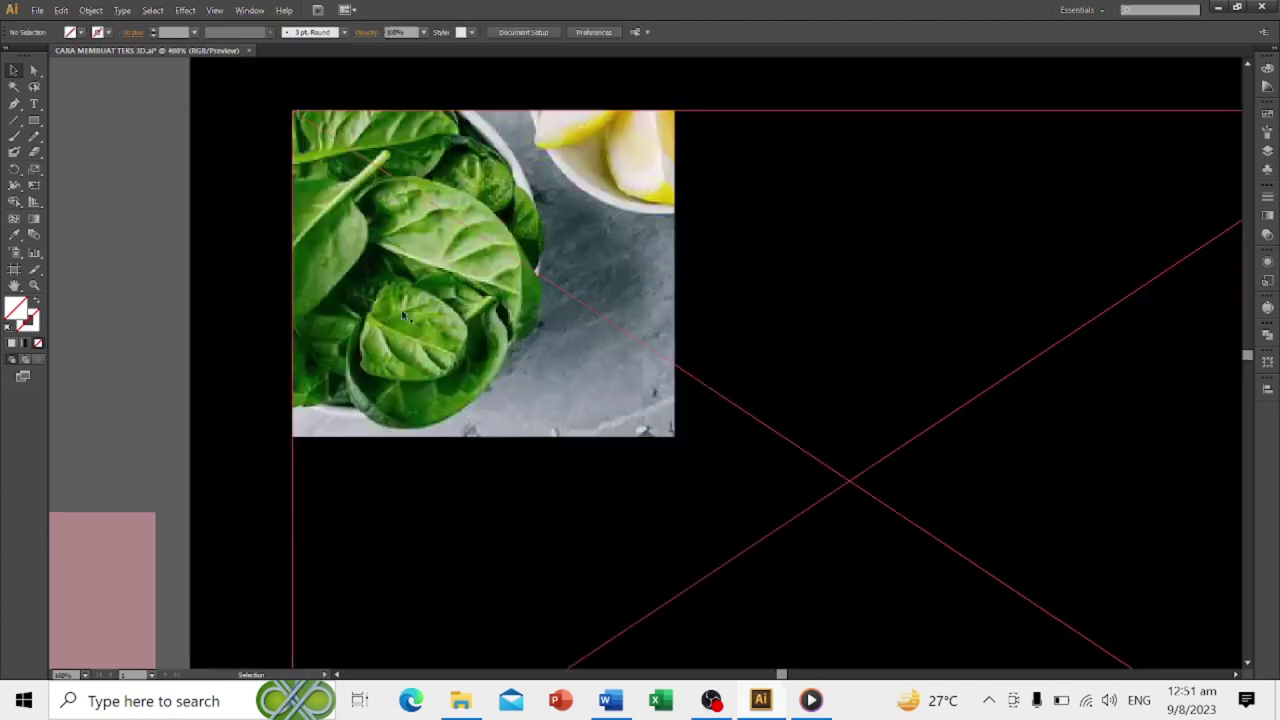
scroll(470, 352, down, 4)
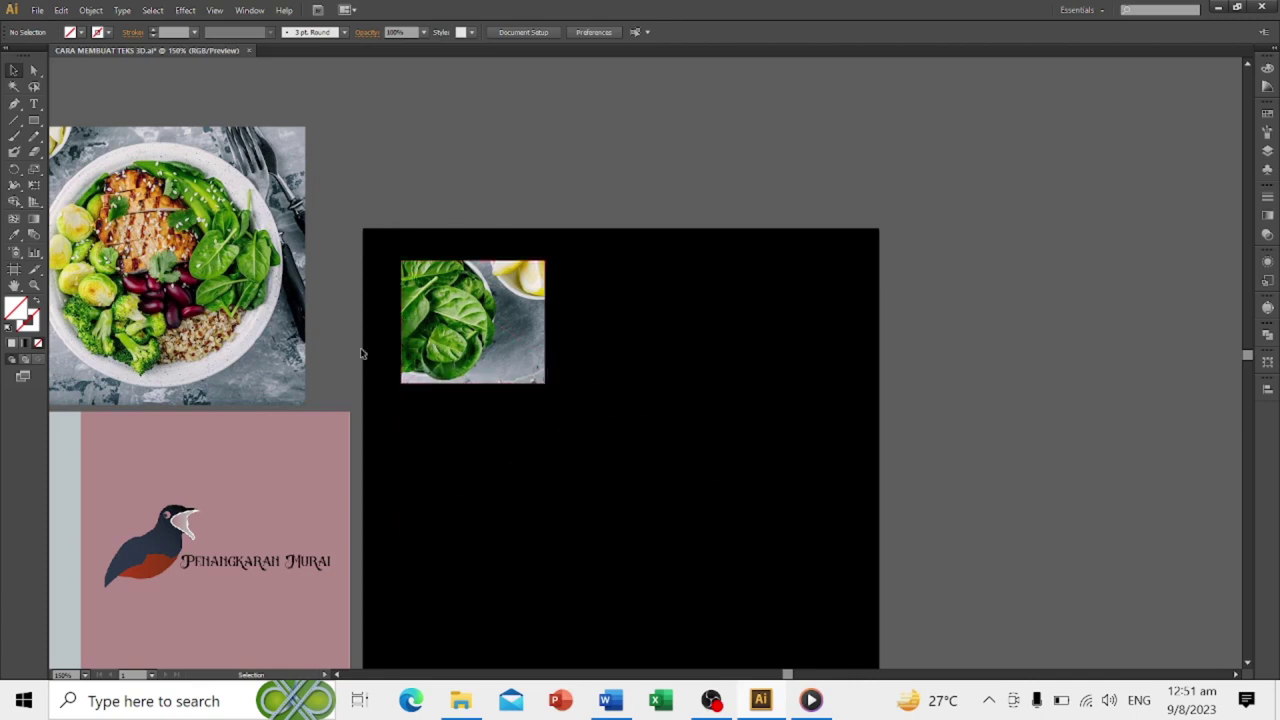
scroll(439, 358, up, 3)
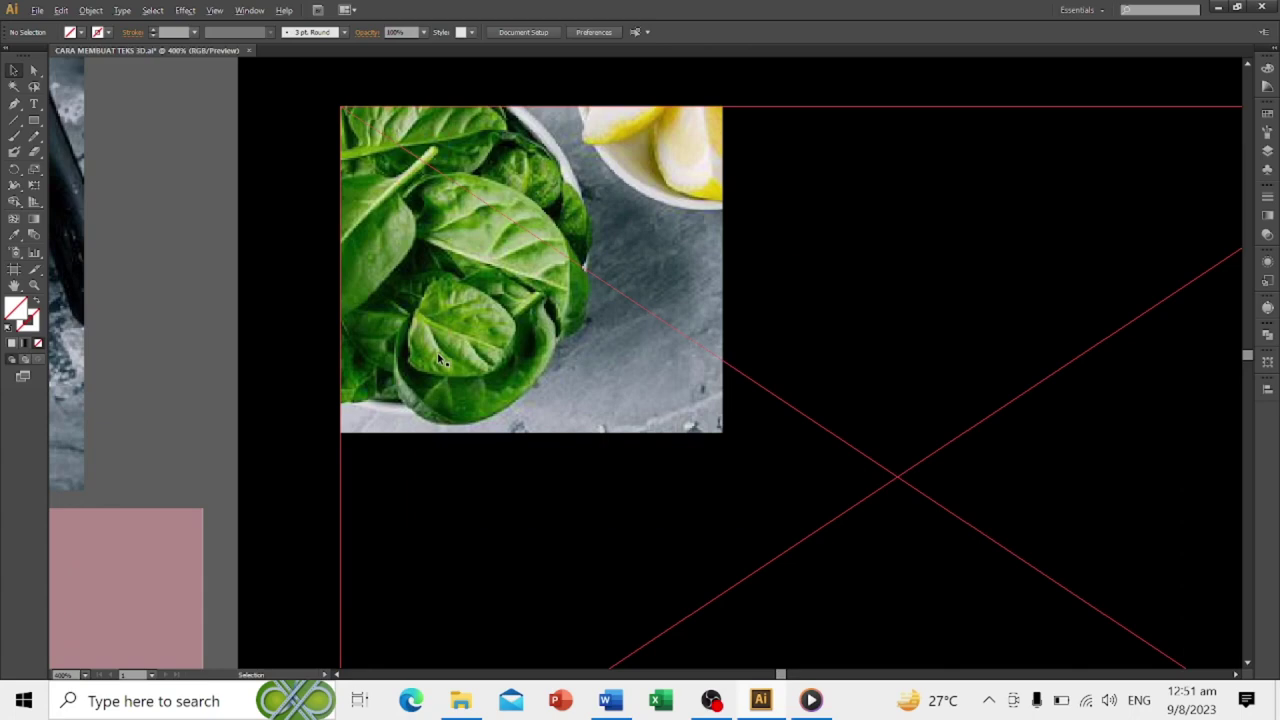
scroll(437, 353, down, 3)
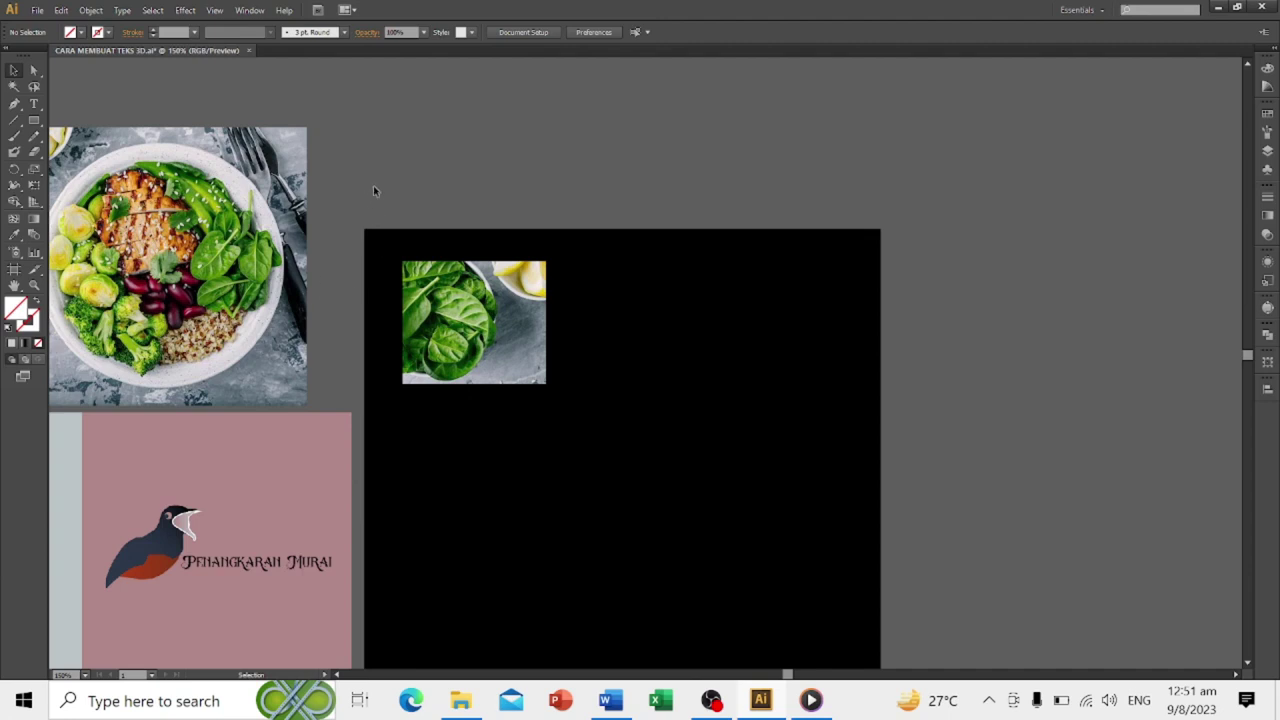
scroll(374, 190, down, 1)
Move a full copy of the bowl photo onto the black artboard below the spinach crop.
drag(266, 288, 542, 432)
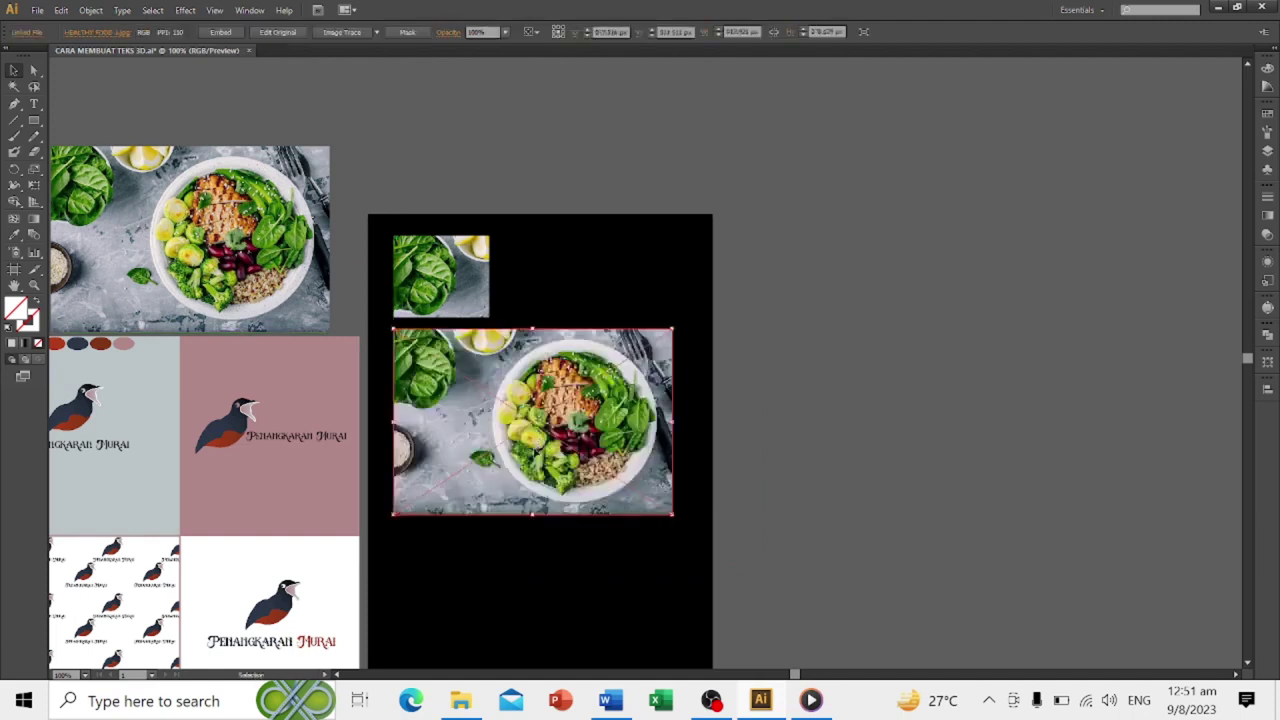
click(166, 77)
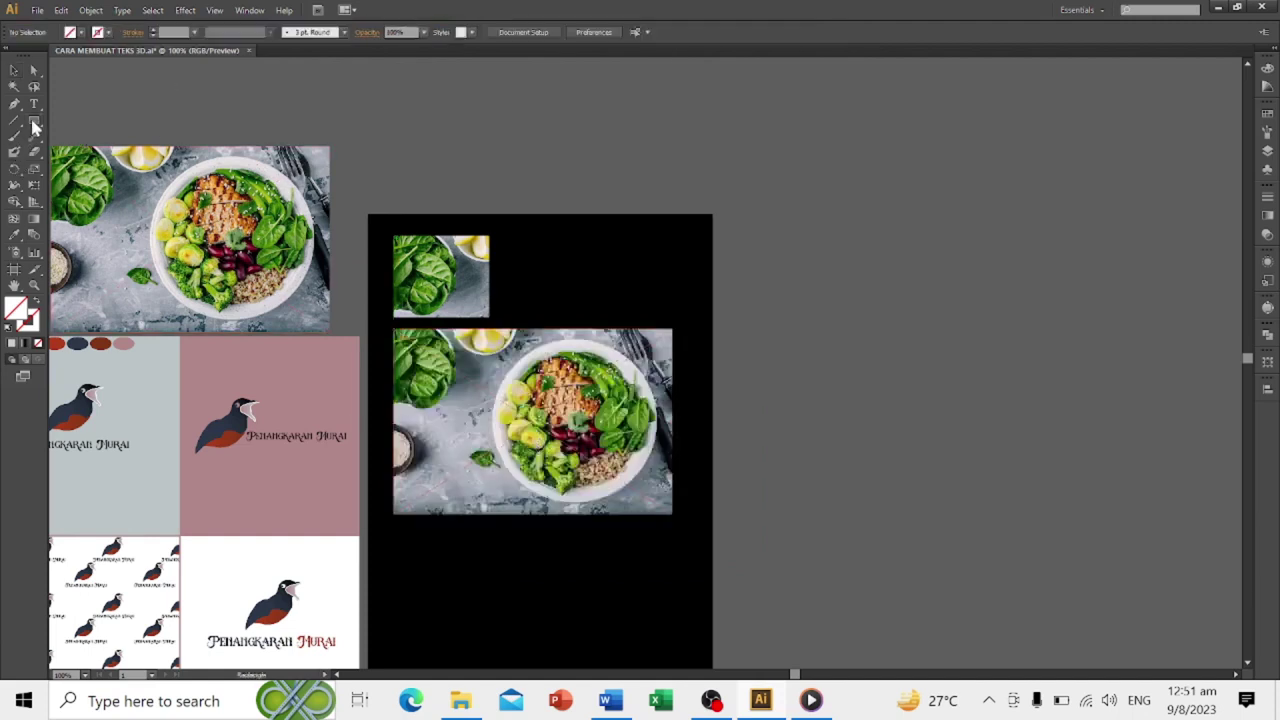
drag(34, 125, 88, 152)
scroll(560, 445, up, 2)
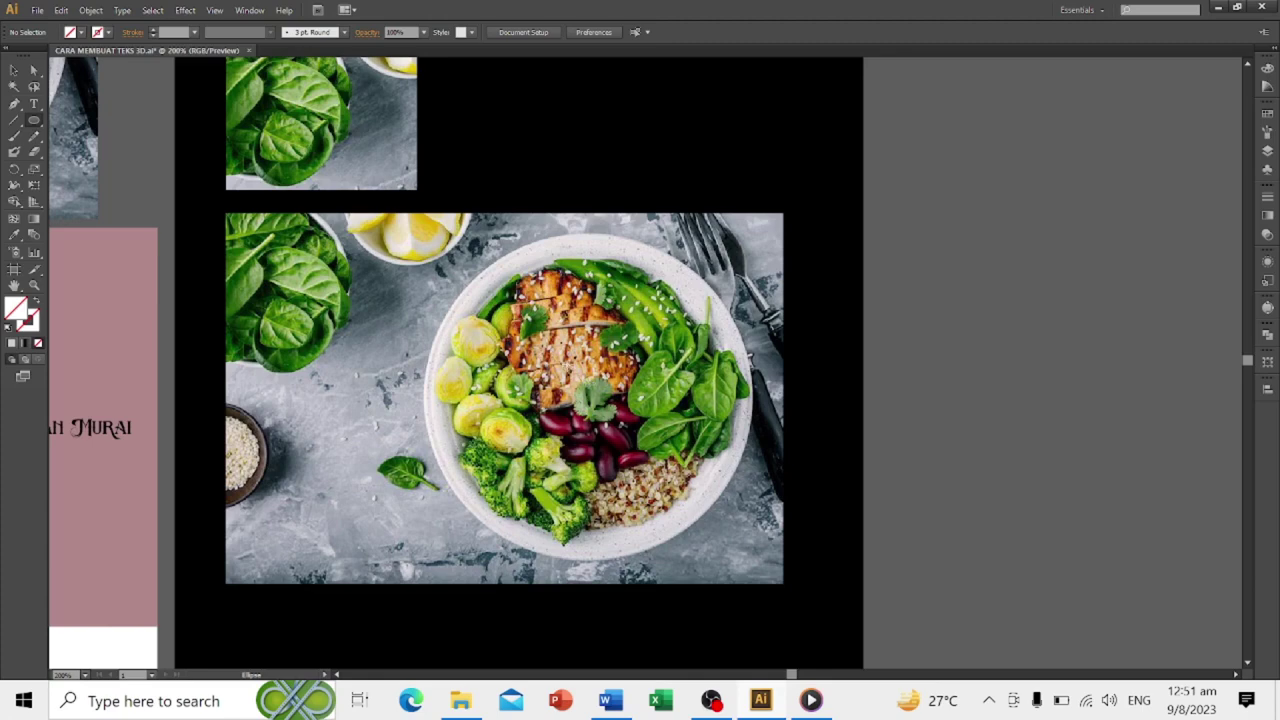
Draw a circle over the photo's lower right and fill it with grey #999999.
drag(565, 362, 812, 608)
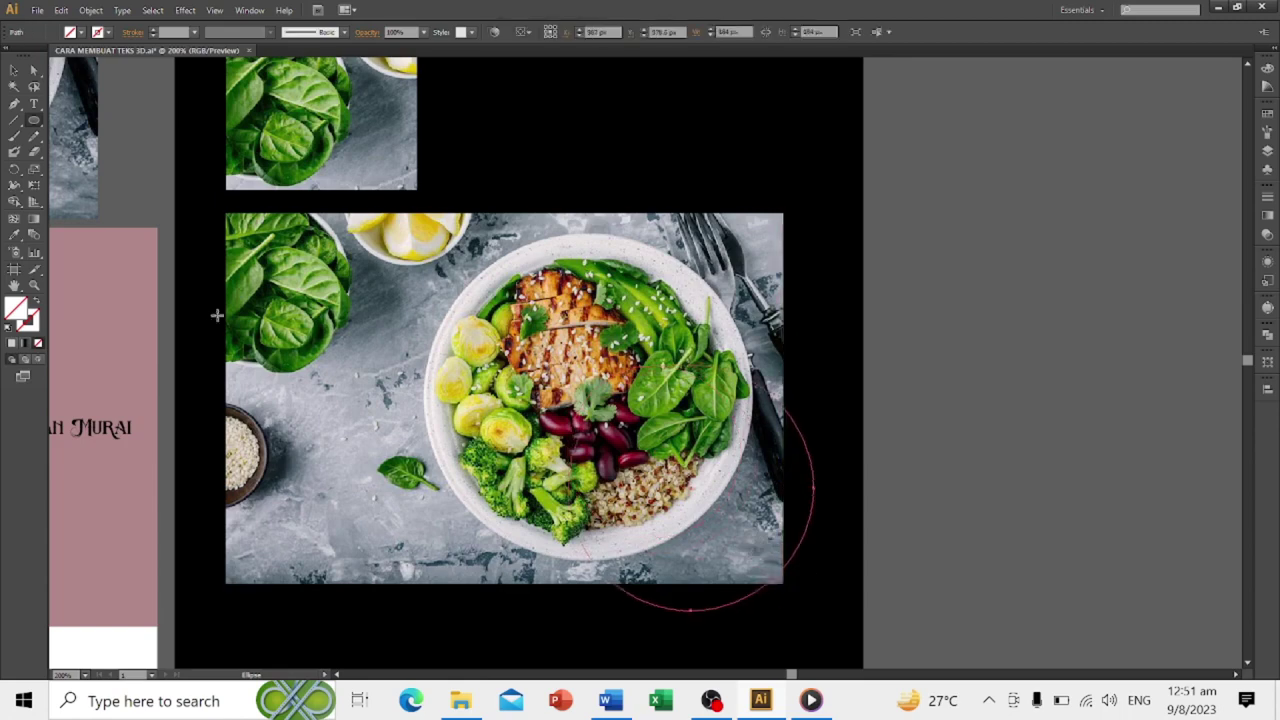
double_click(24, 316)
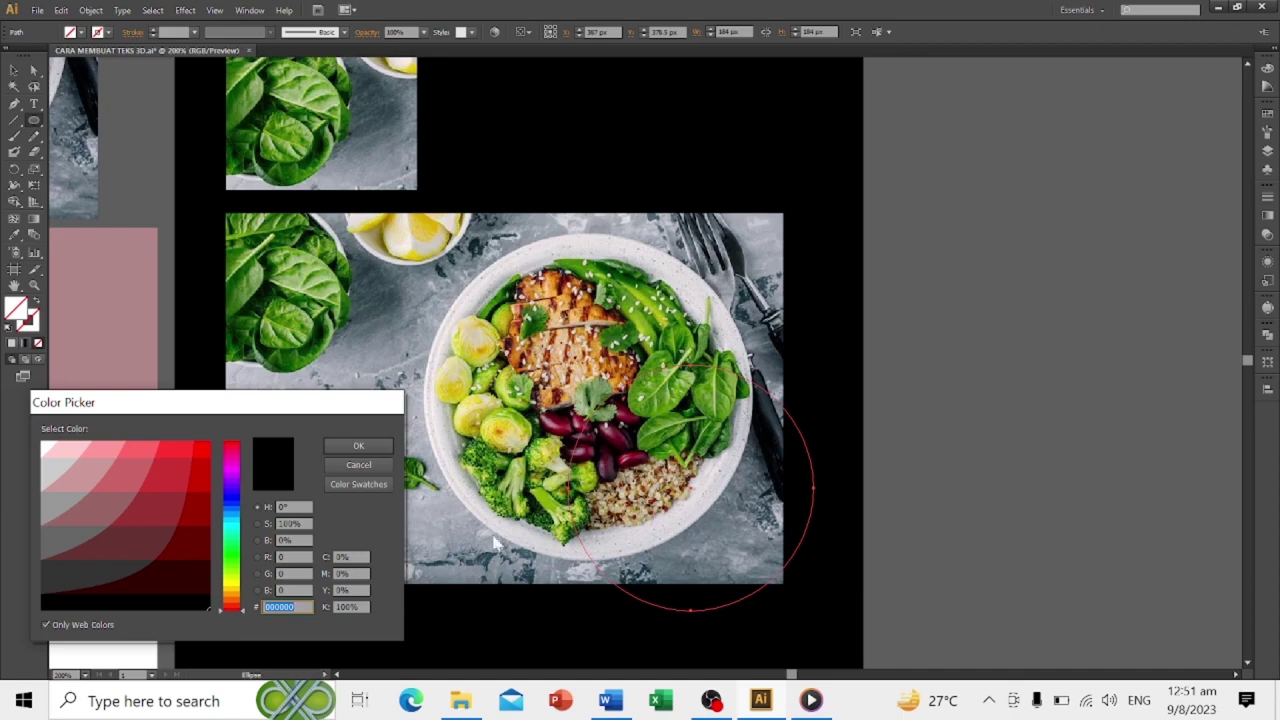
click(50, 507)
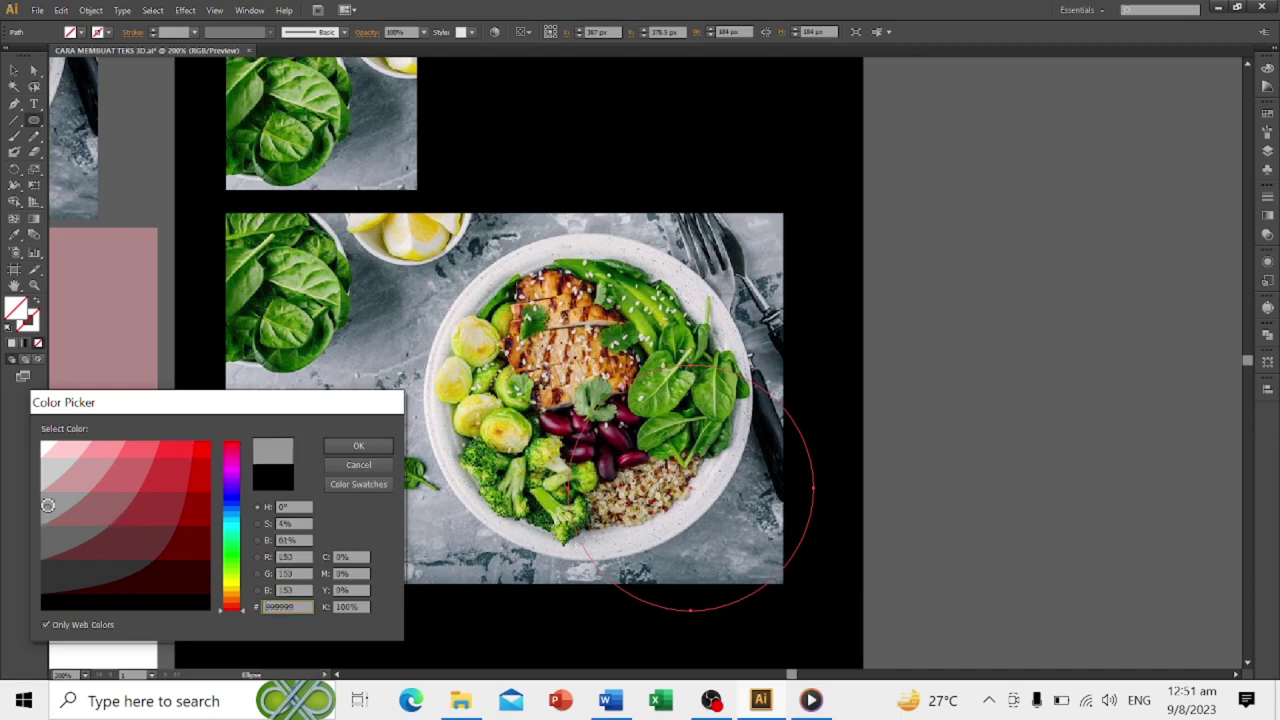
click(388, 448)
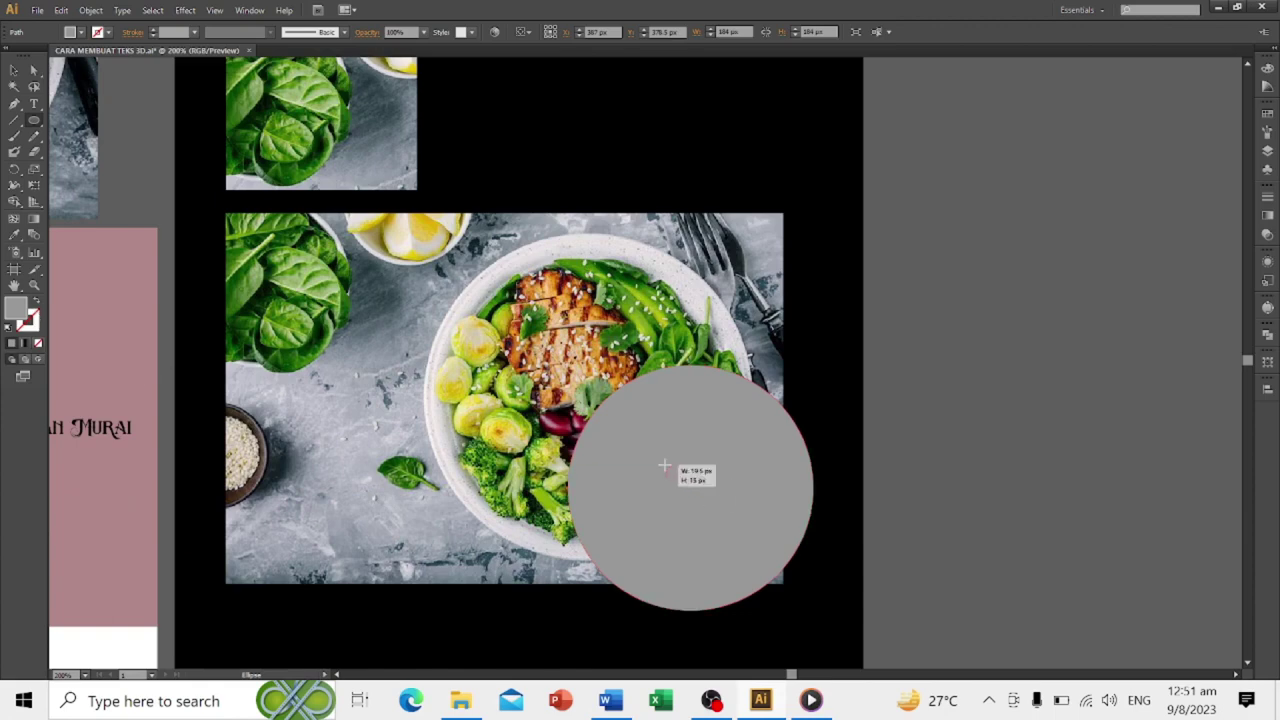
drag(692, 487, 663, 463)
Centre the grey circle over the plate and drag its corner to enlarge it.
click(33, 70)
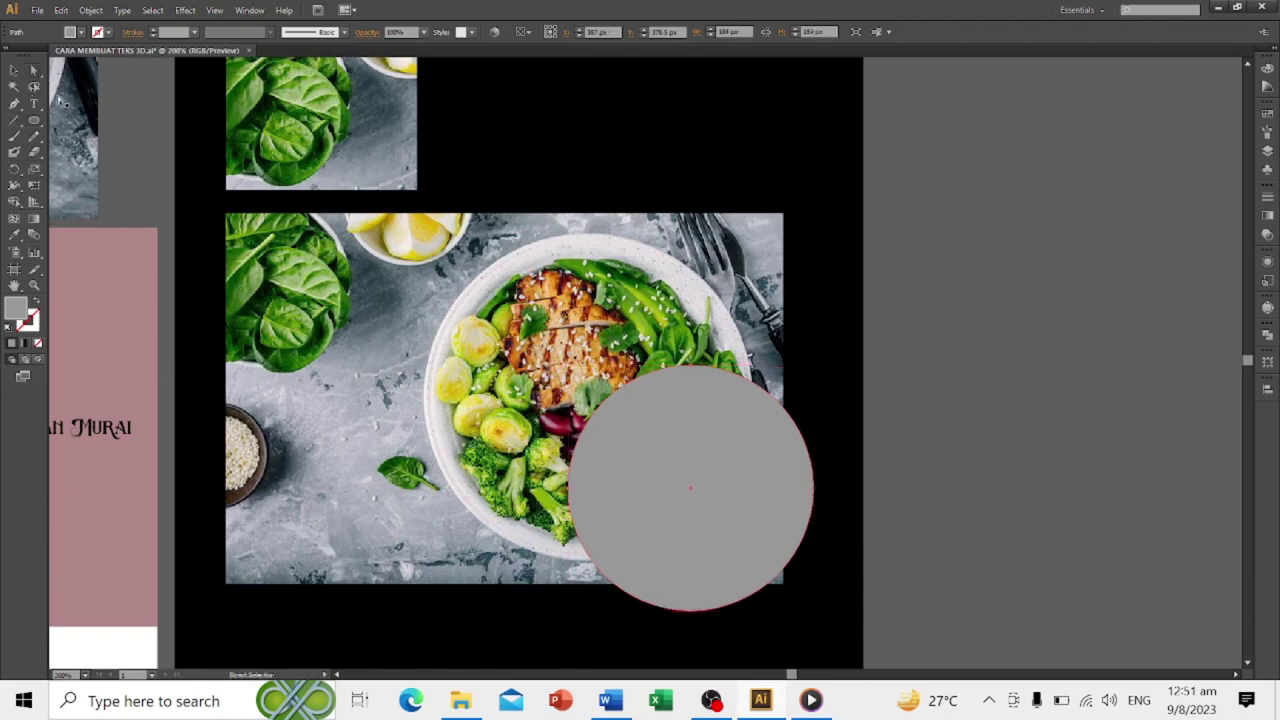
drag(717, 480, 668, 463)
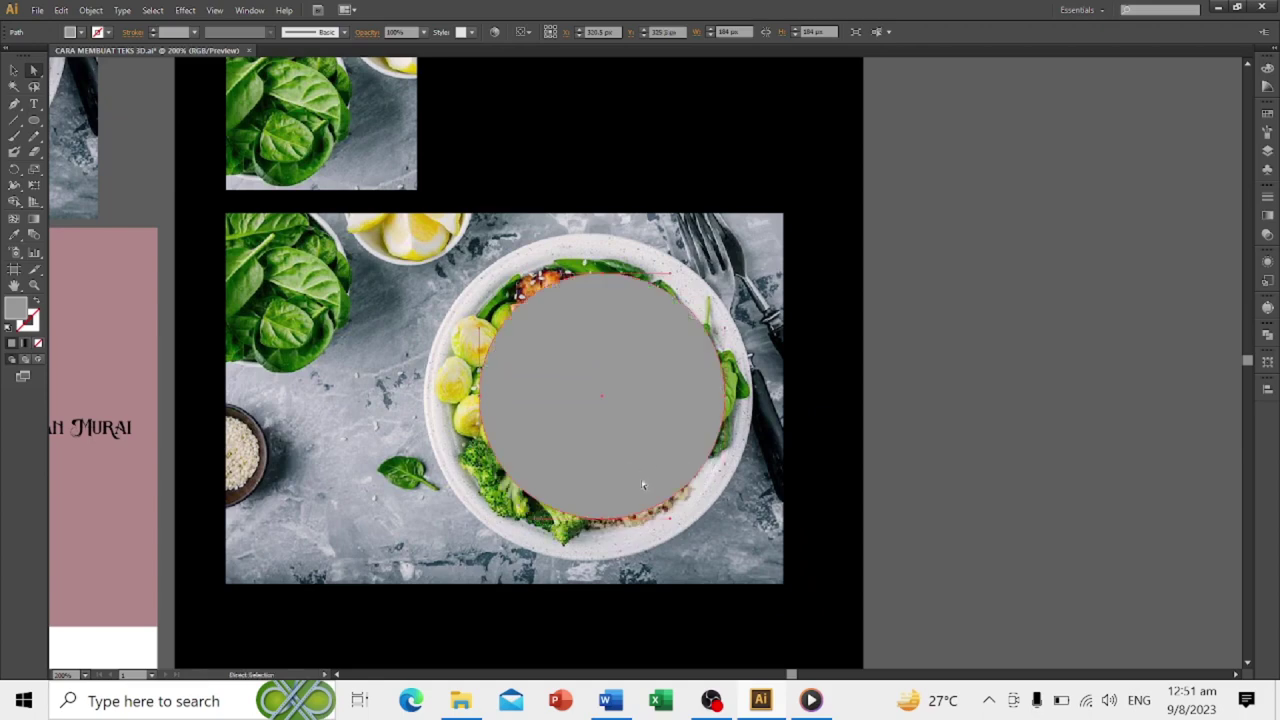
drag(661, 464, 646, 461)
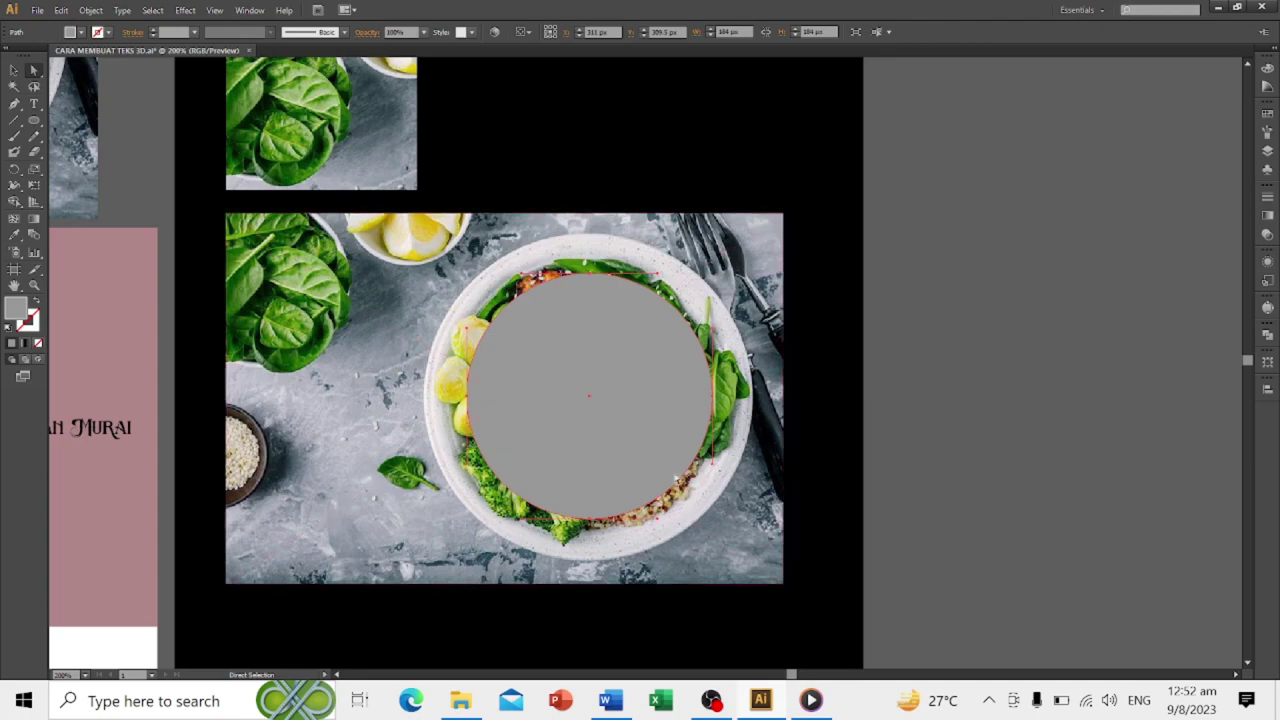
key(v)
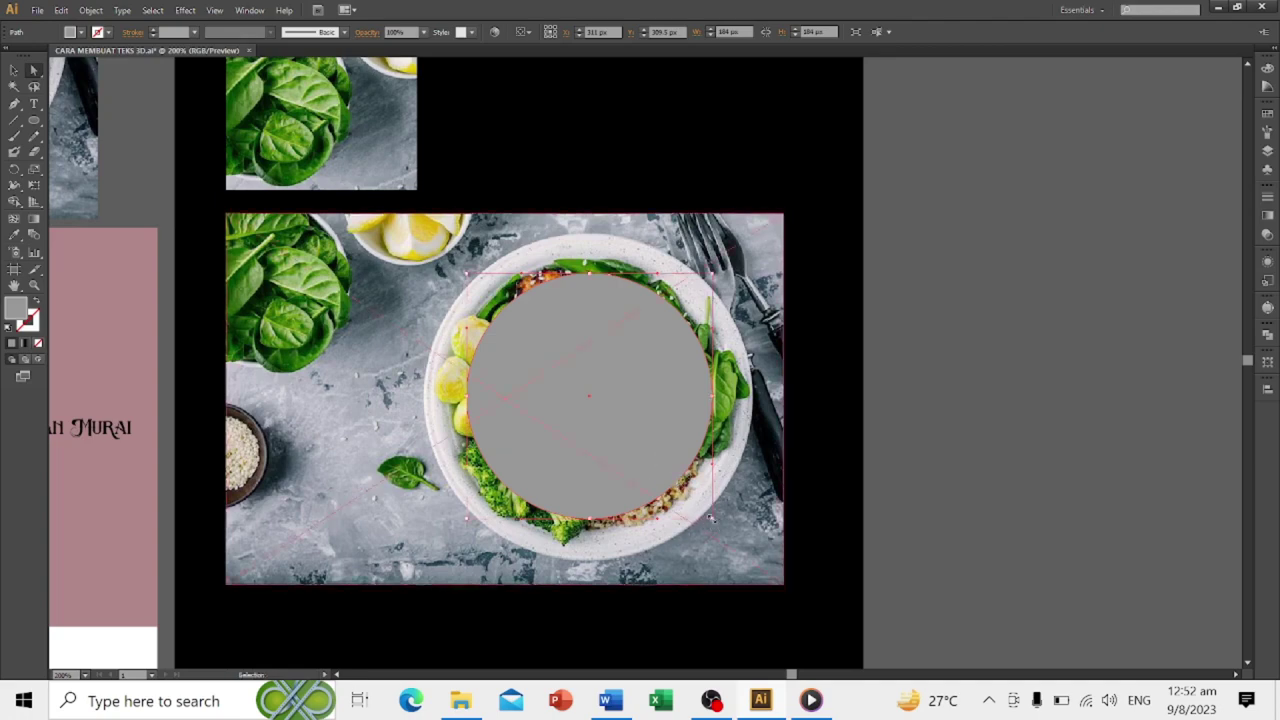
key(a)
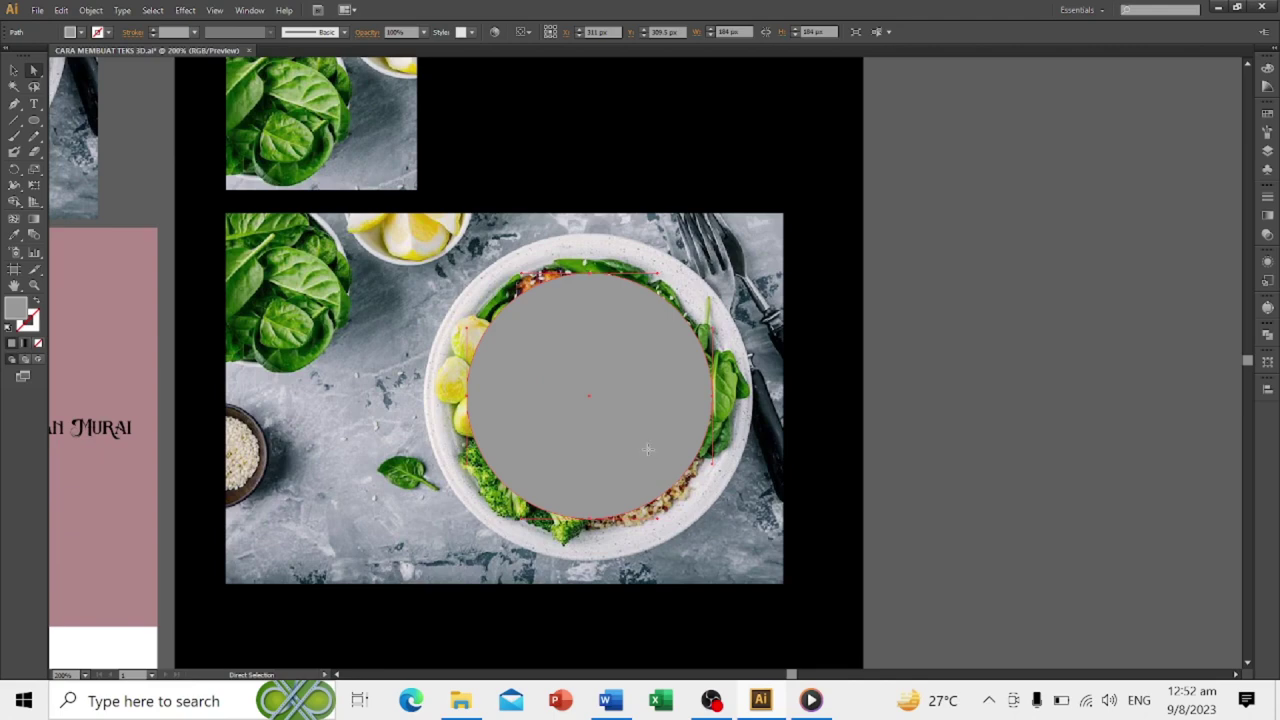
key(v)
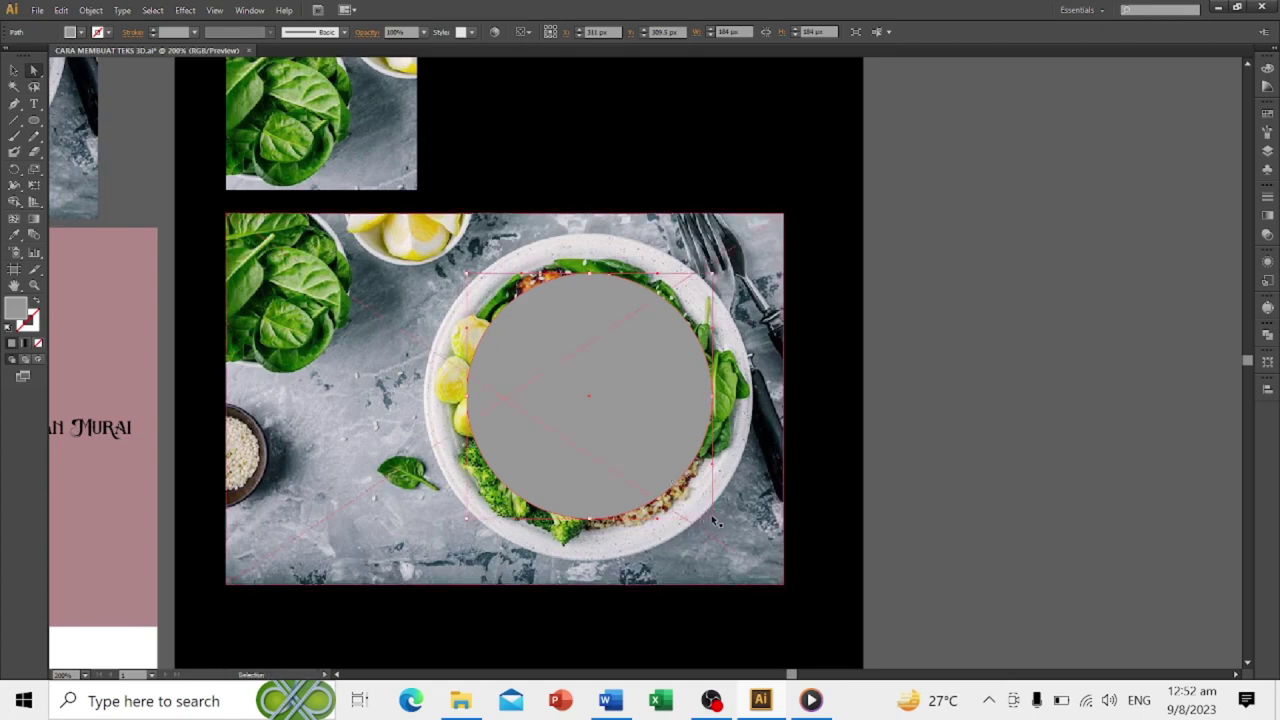
mouse_move(713, 519)
mouse_down()
mouse_move(905, 608)
mouse_move(831, 389)
mouse_up()
key(ctrl+minus)
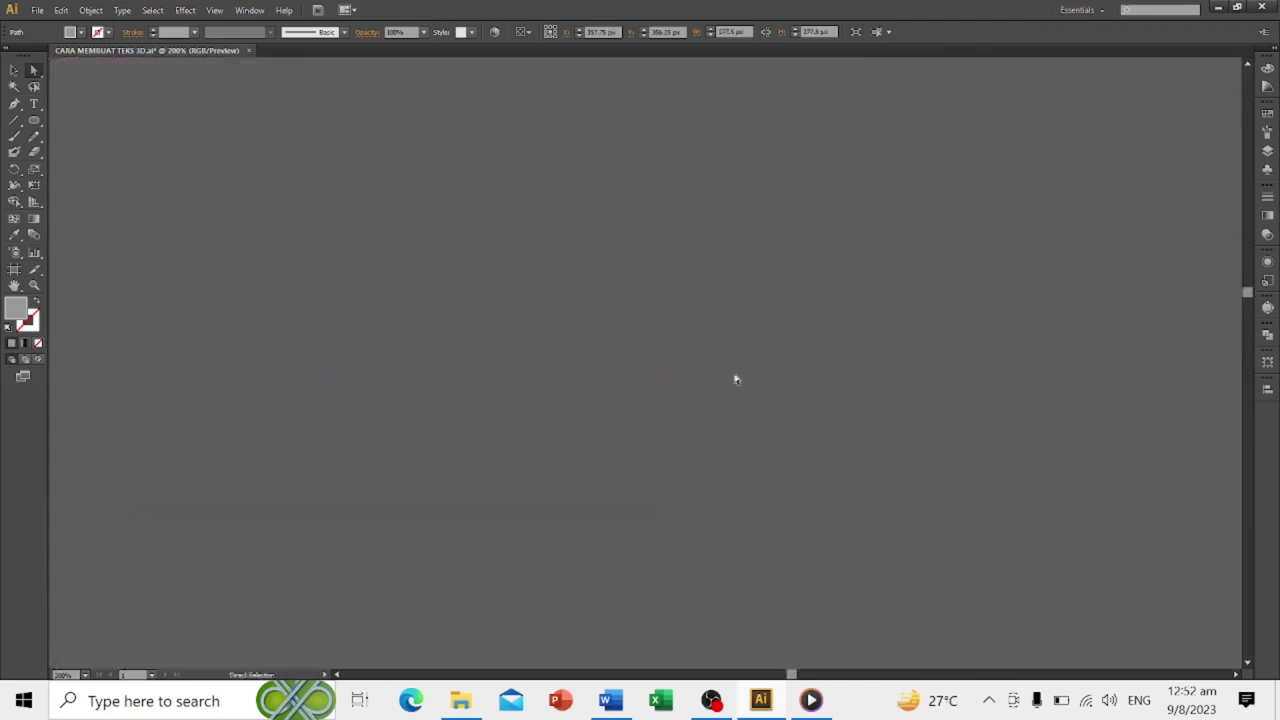
Zoom back in on the bowl and leave only the grey circle selected.
scroll(740, 370, down, 7)
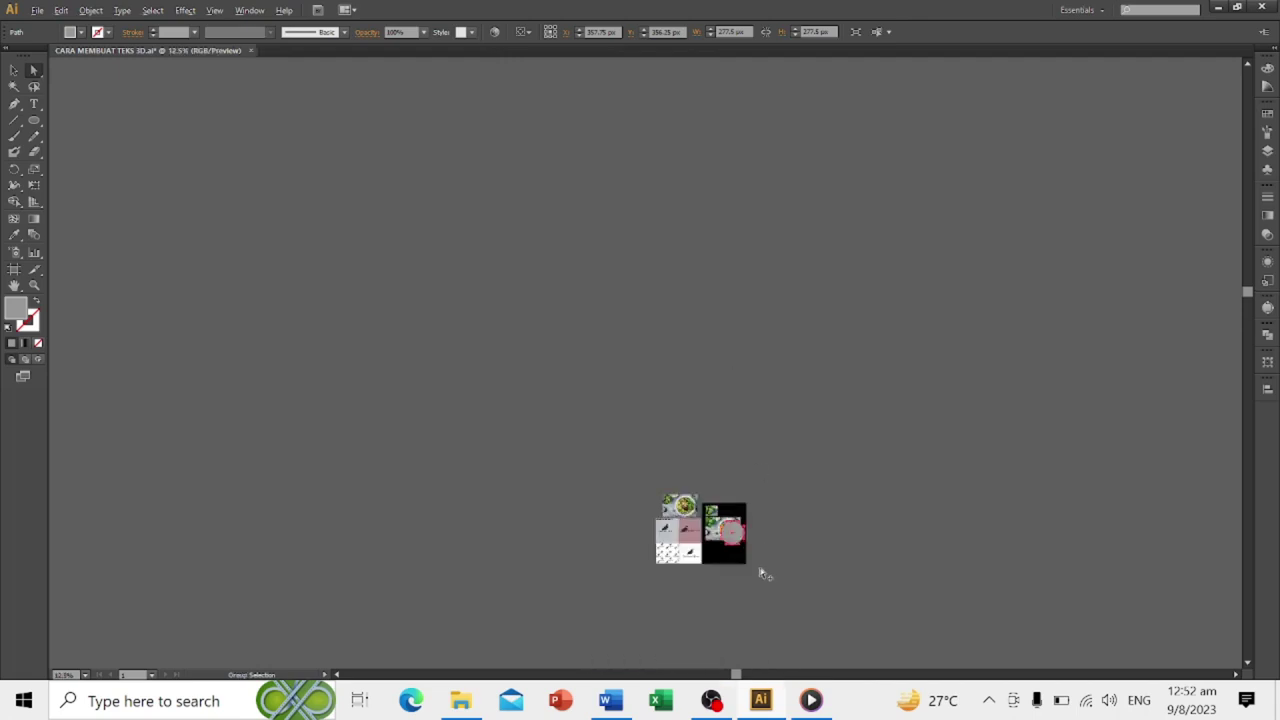
scroll(763, 574, up, 4)
scroll(665, 455, up, 3)
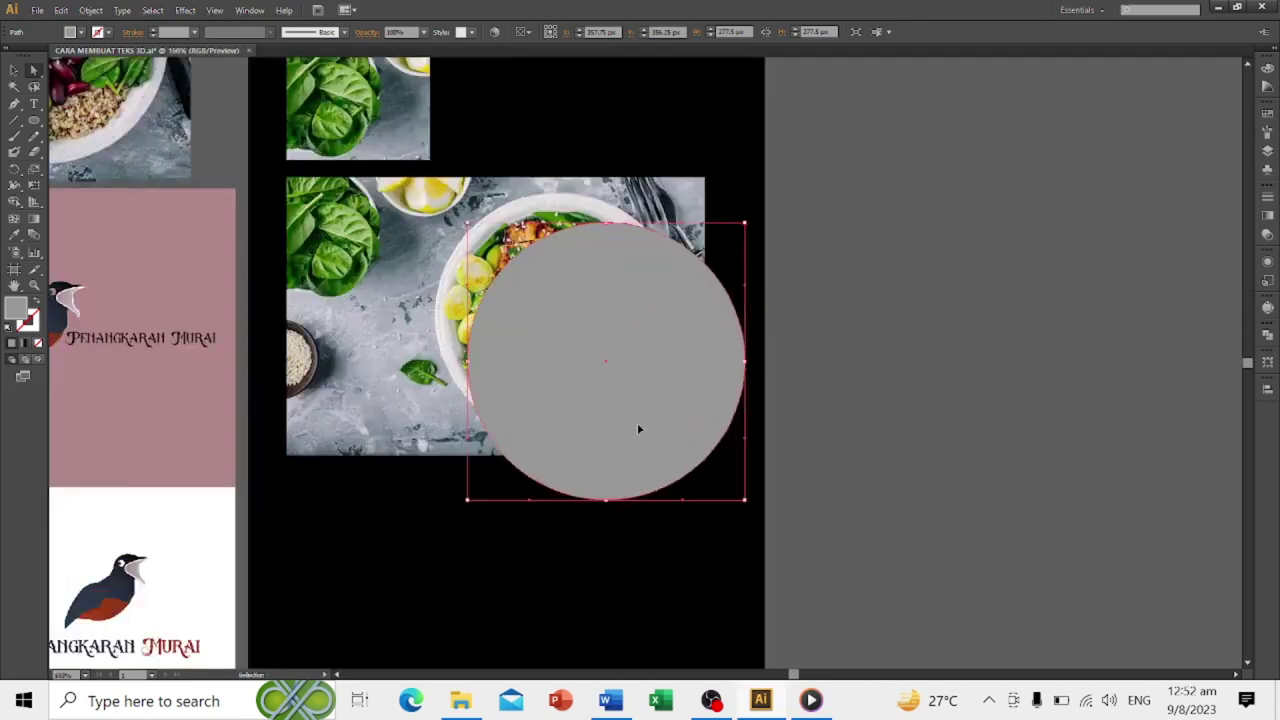
key(ctrl+z)
key(ctrl+z)
key(ctrl+z)
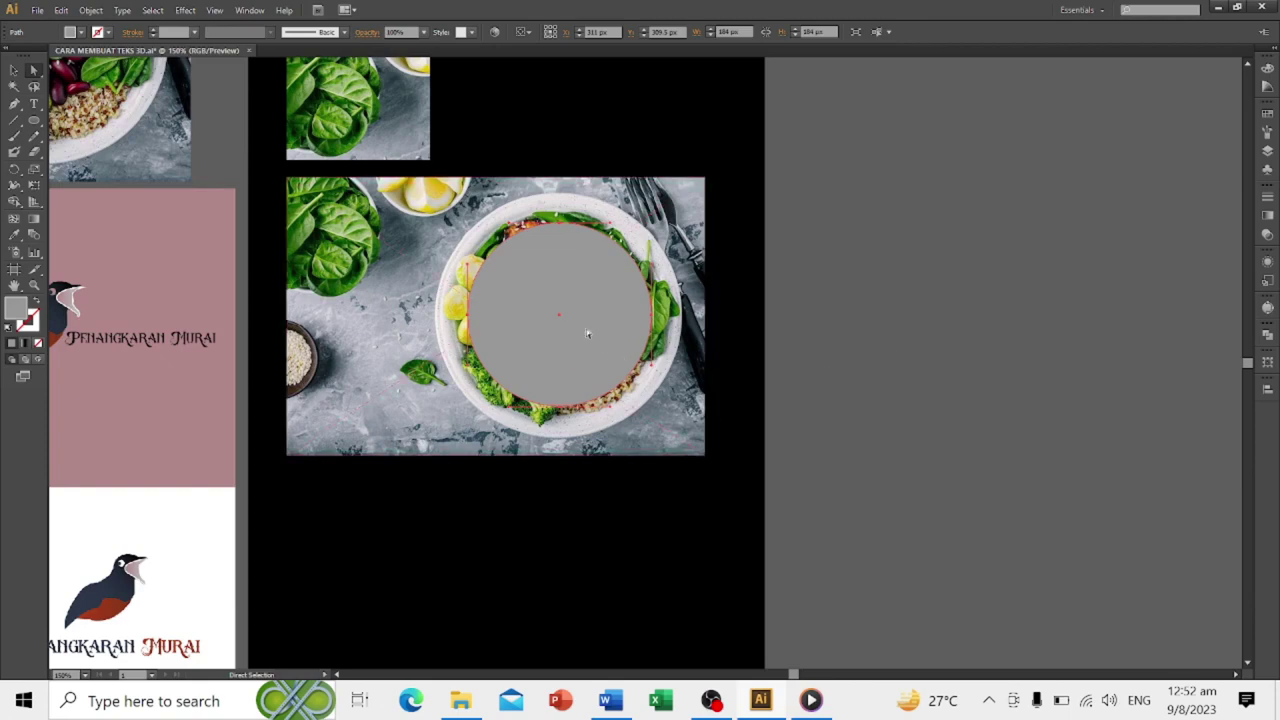
key(shift+alt)
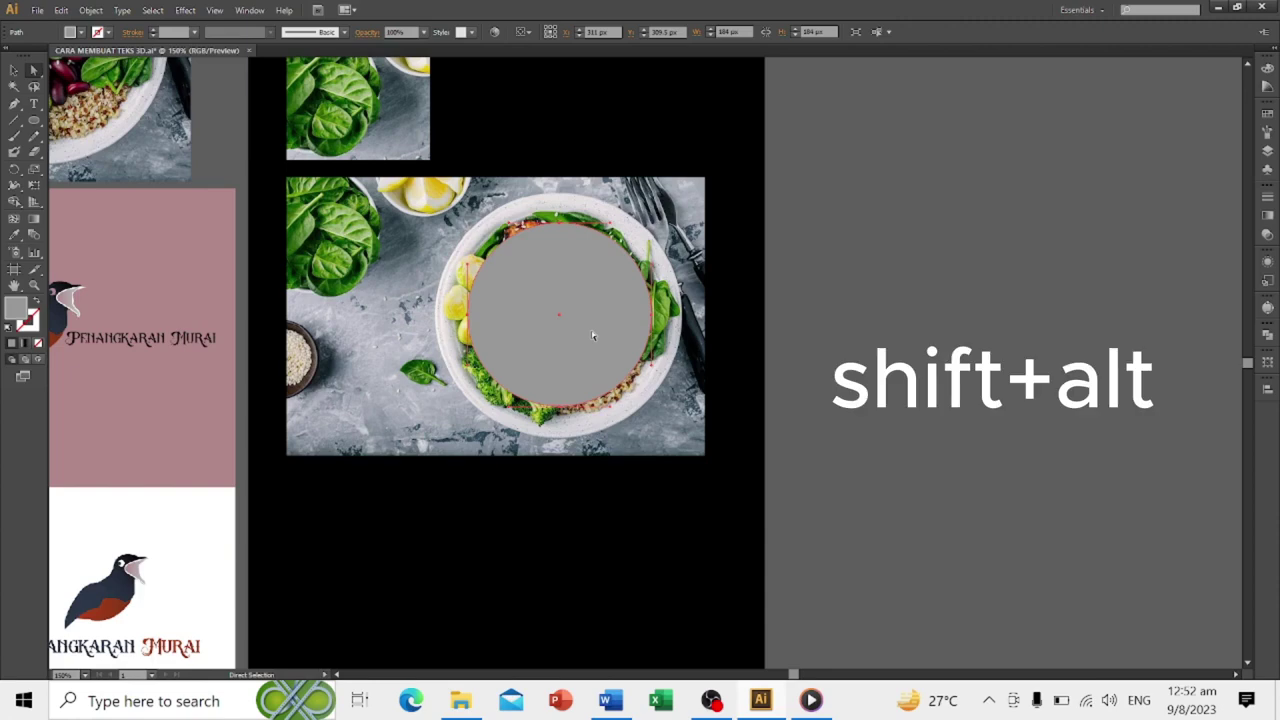
shift+click(631, 404)
shift+click(656, 433)
shift+click(643, 408)
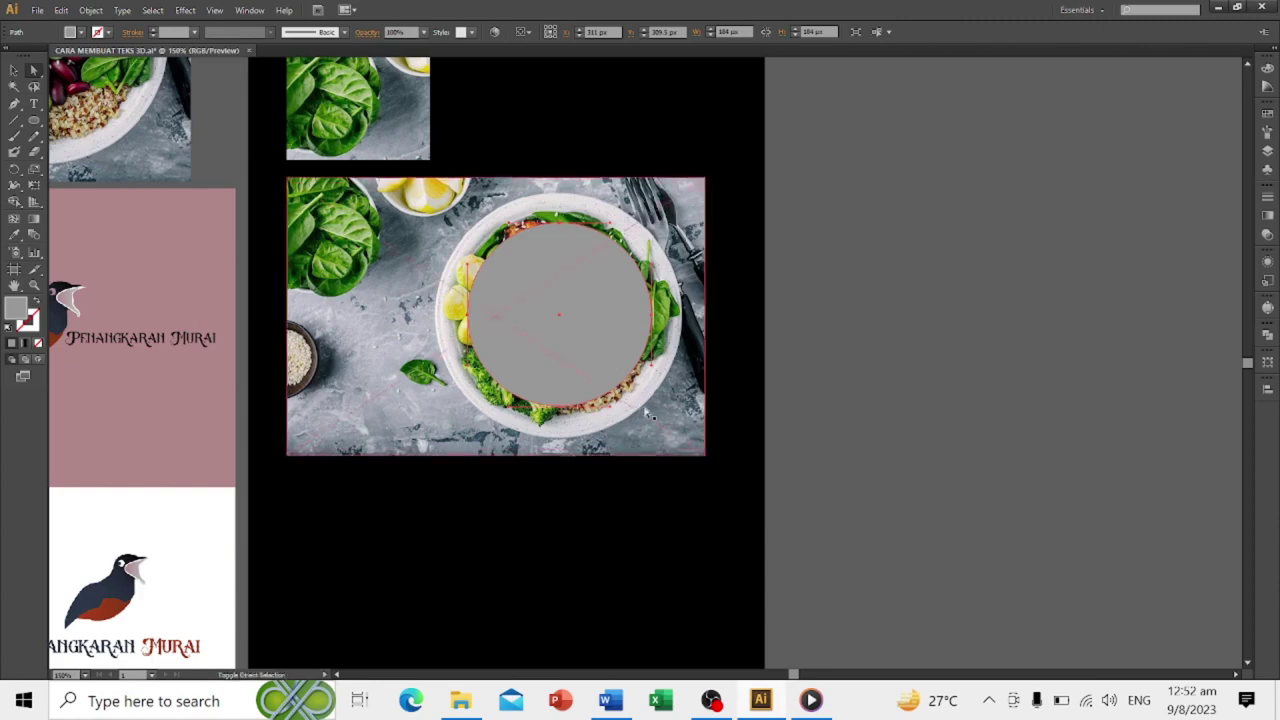
shift+click(645, 400)
key(alt+shift)
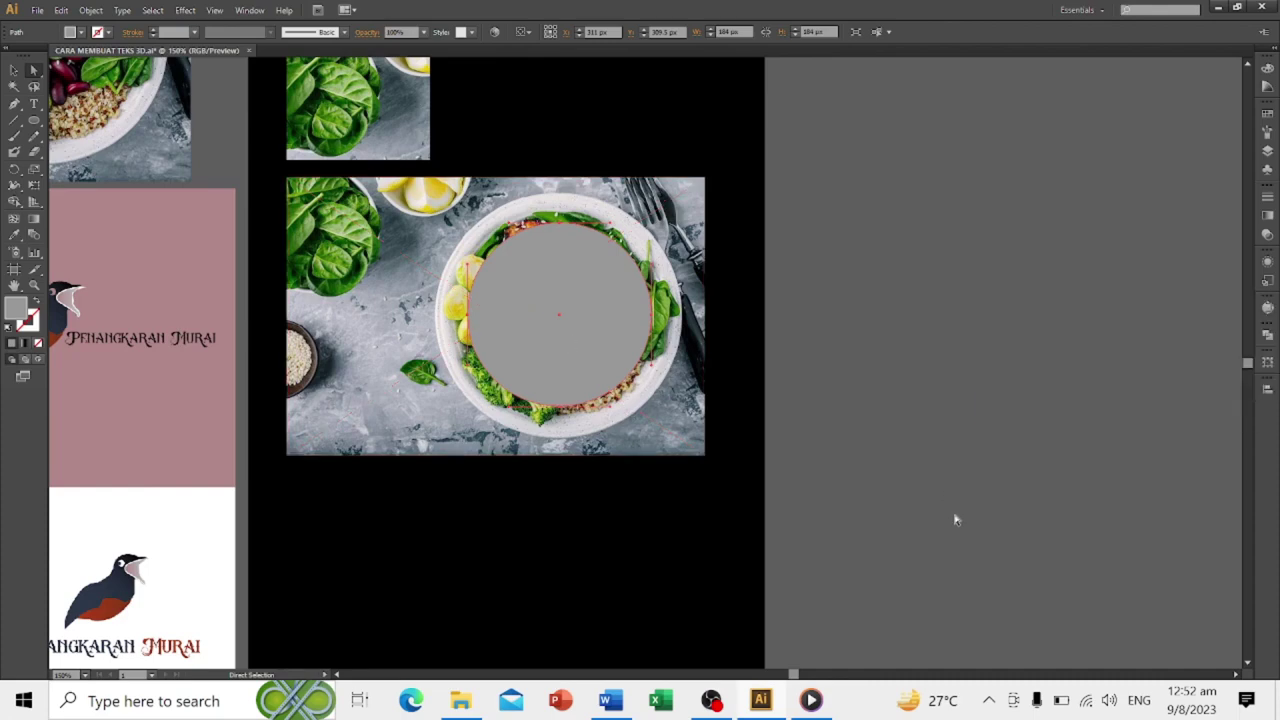
key(ctrl)
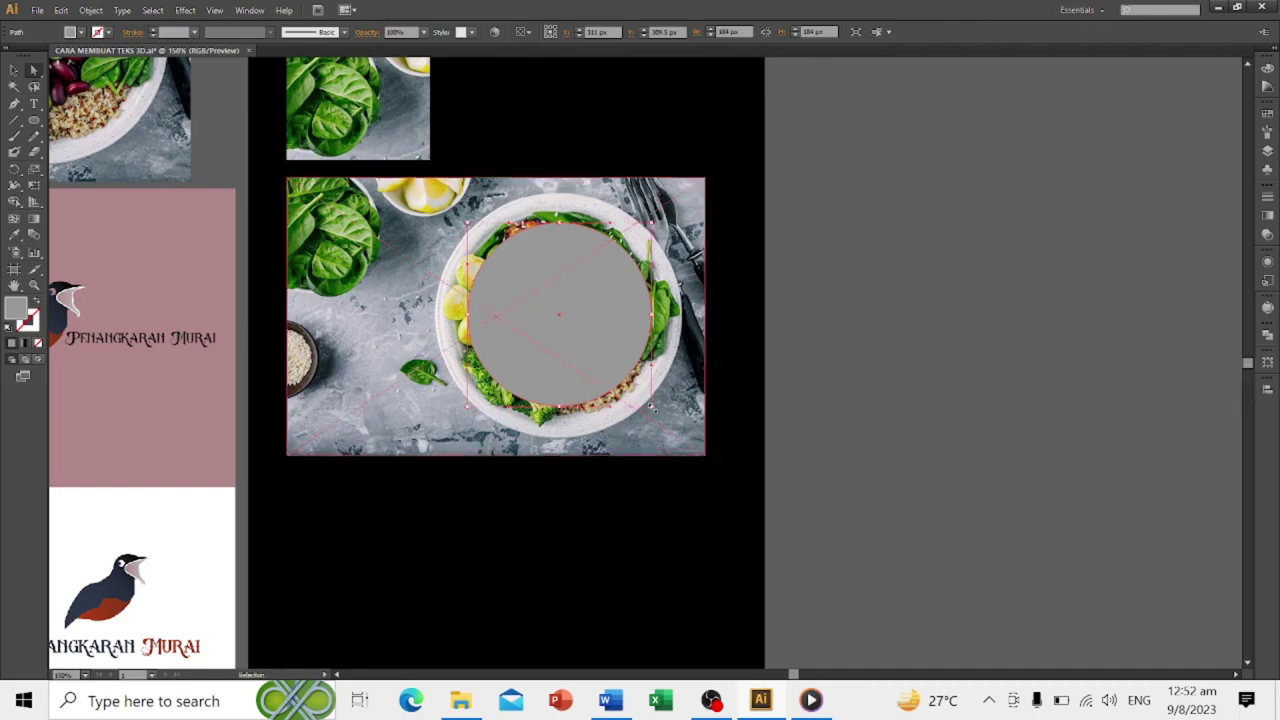
Enlarge the circle to about 246 px to cover the bowl, nudging it left and down.
mouse_move(651, 407)
mouse_down()
mouse_move(594, 318)
mouse_move(757, 480)
mouse_move(717, 440)
mouse_move(731, 434)
mouse_up()
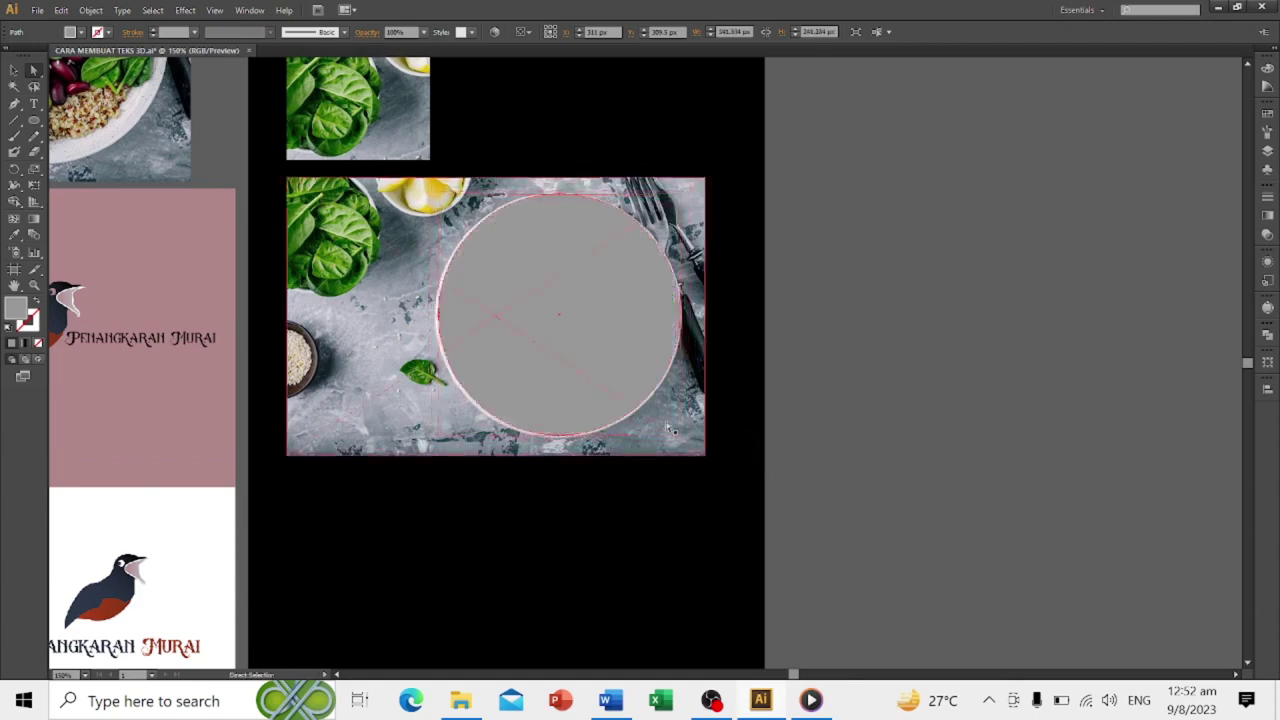
alt+scroll(557, 371, up, 1)
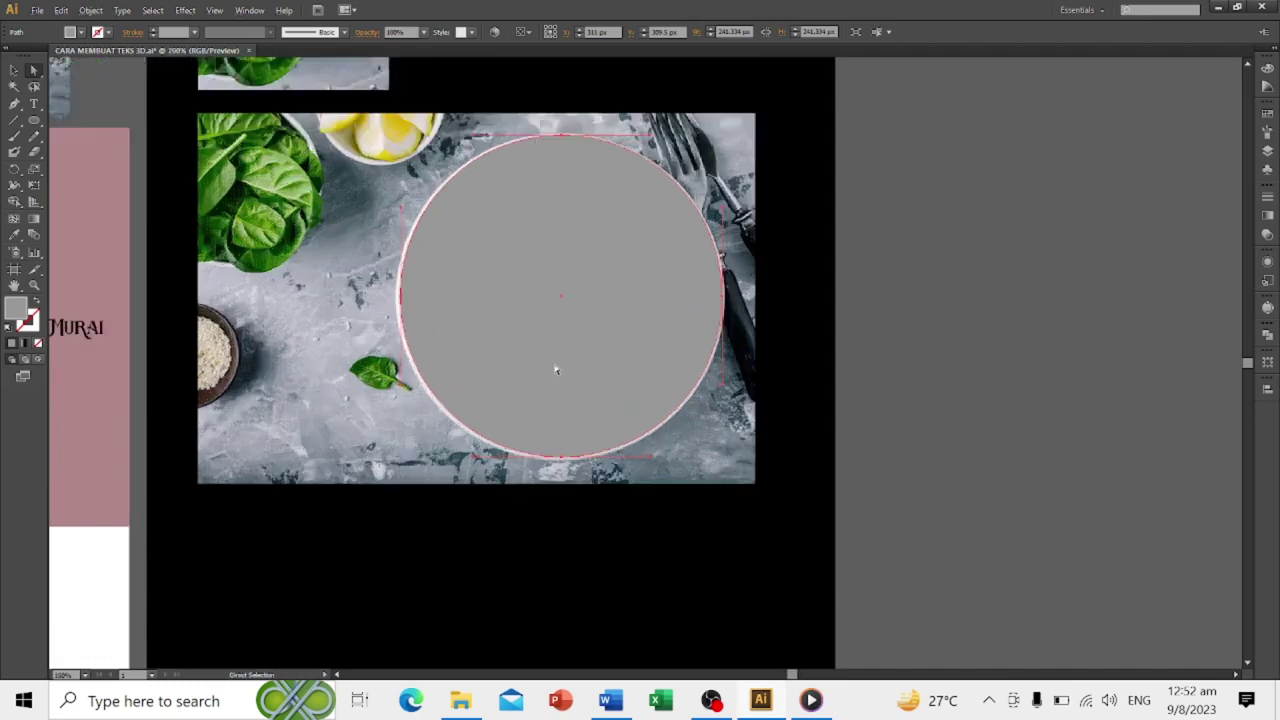
key(Left)
key(Down)
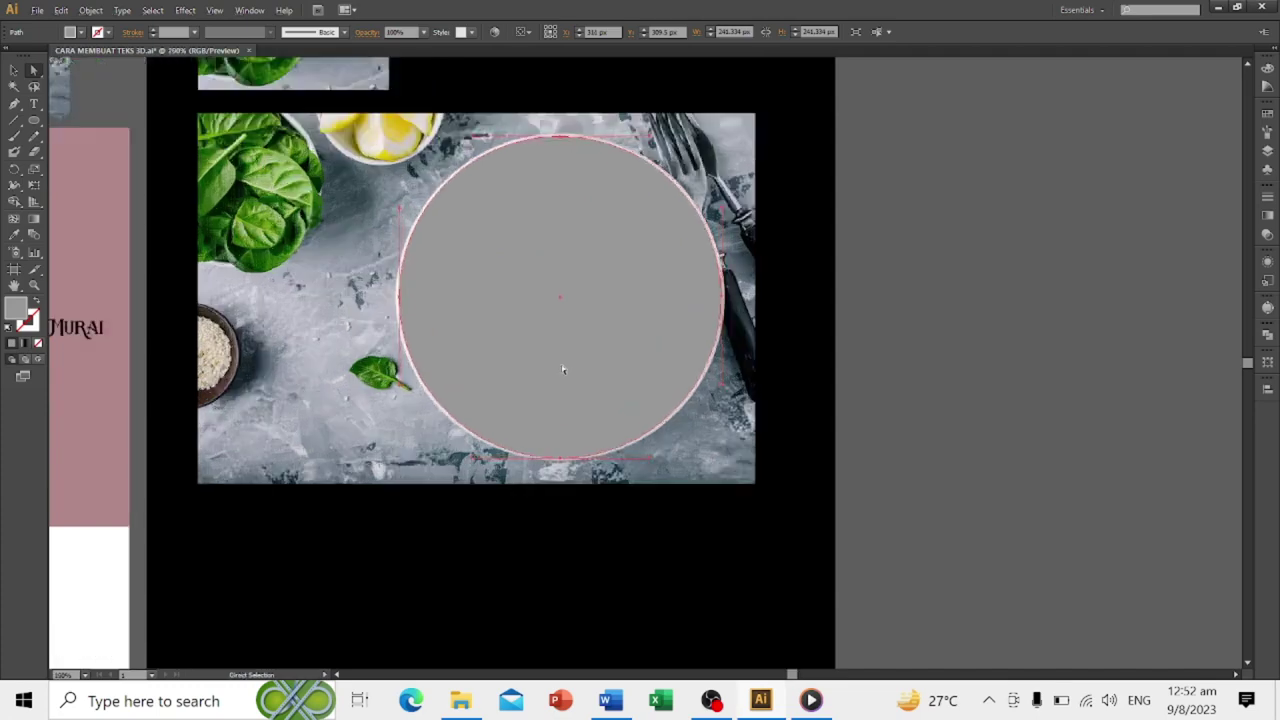
key(Left)
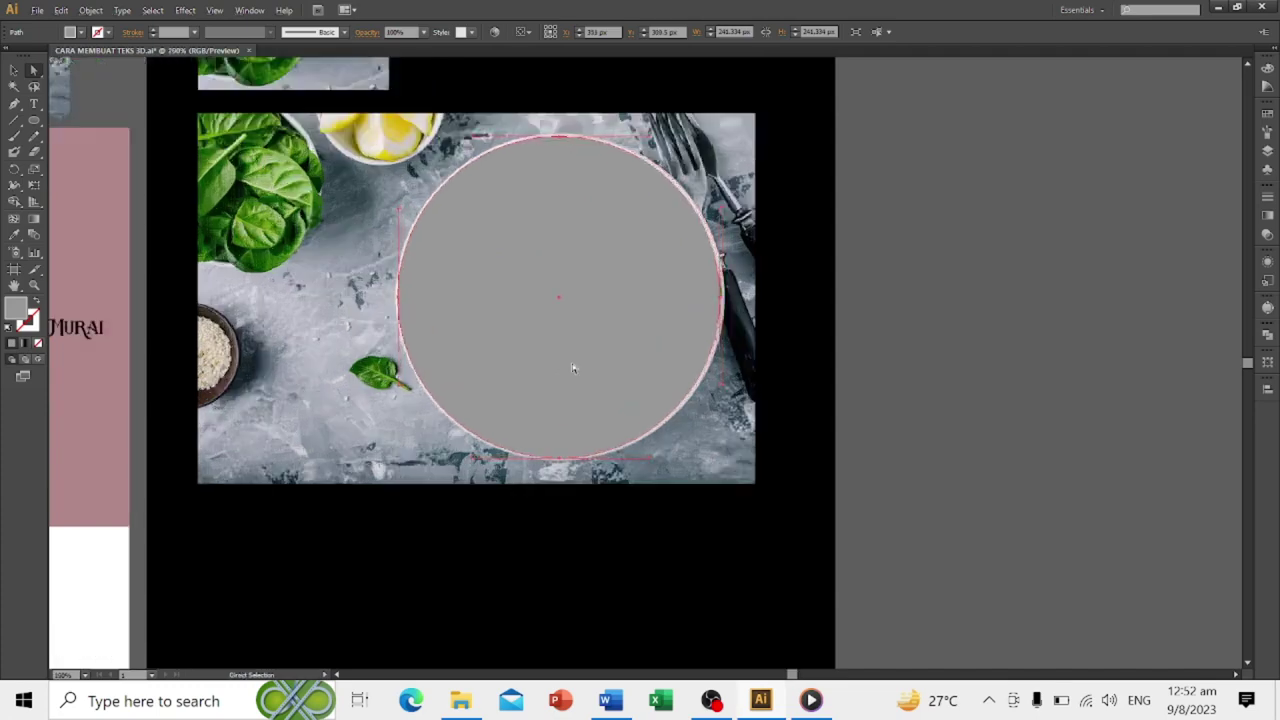
alt+scroll(578, 359, down, 2)
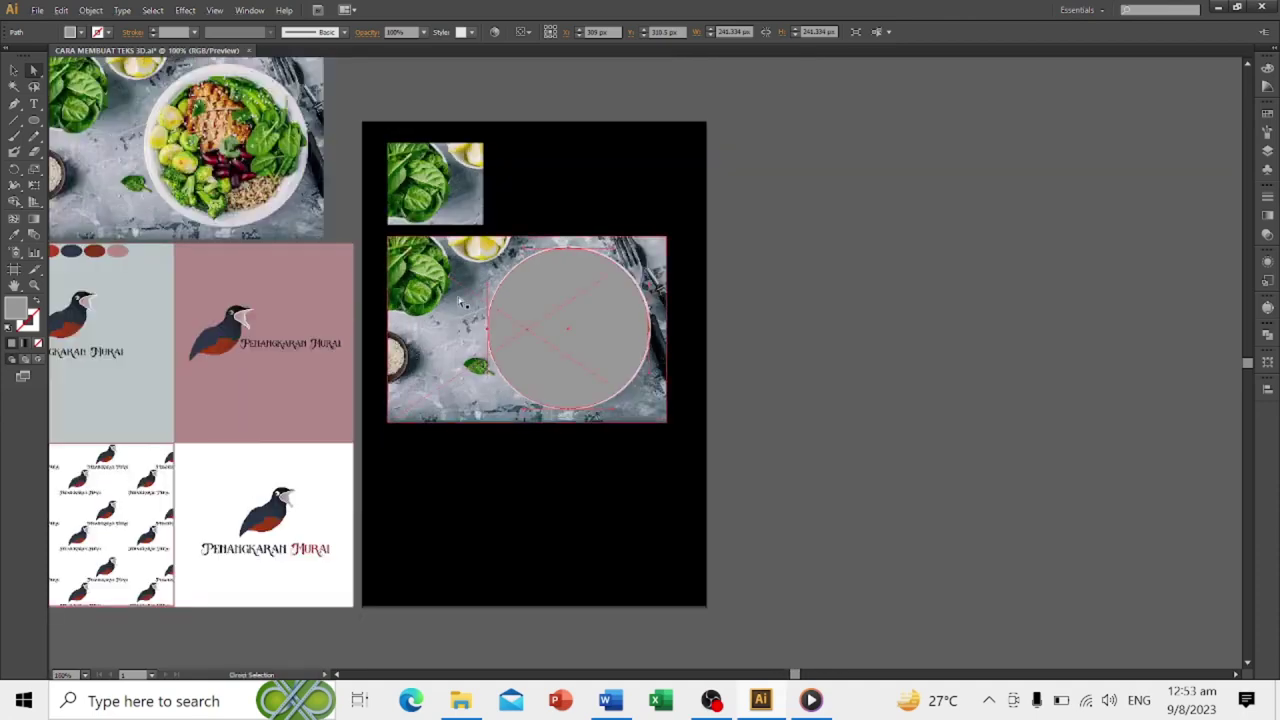
Select the grey circle and food photo and clip the photo to the circle.
drag(374, 104, 823, 531)
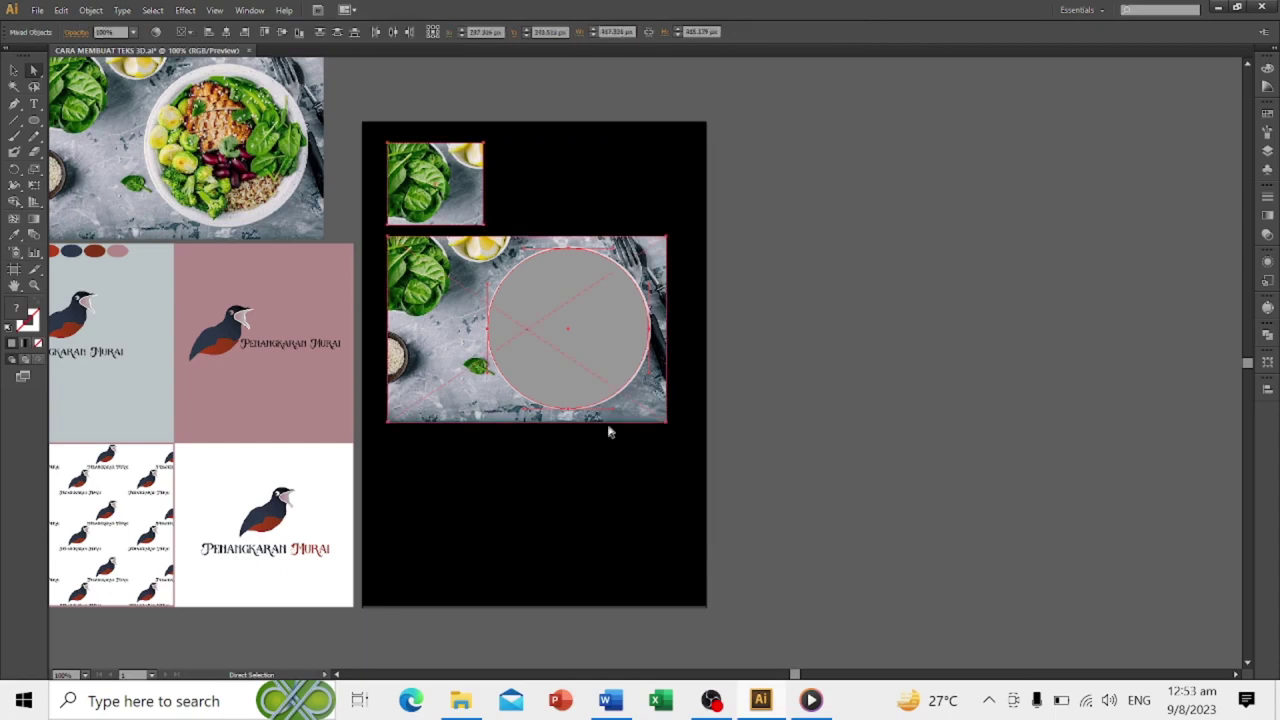
click(858, 462)
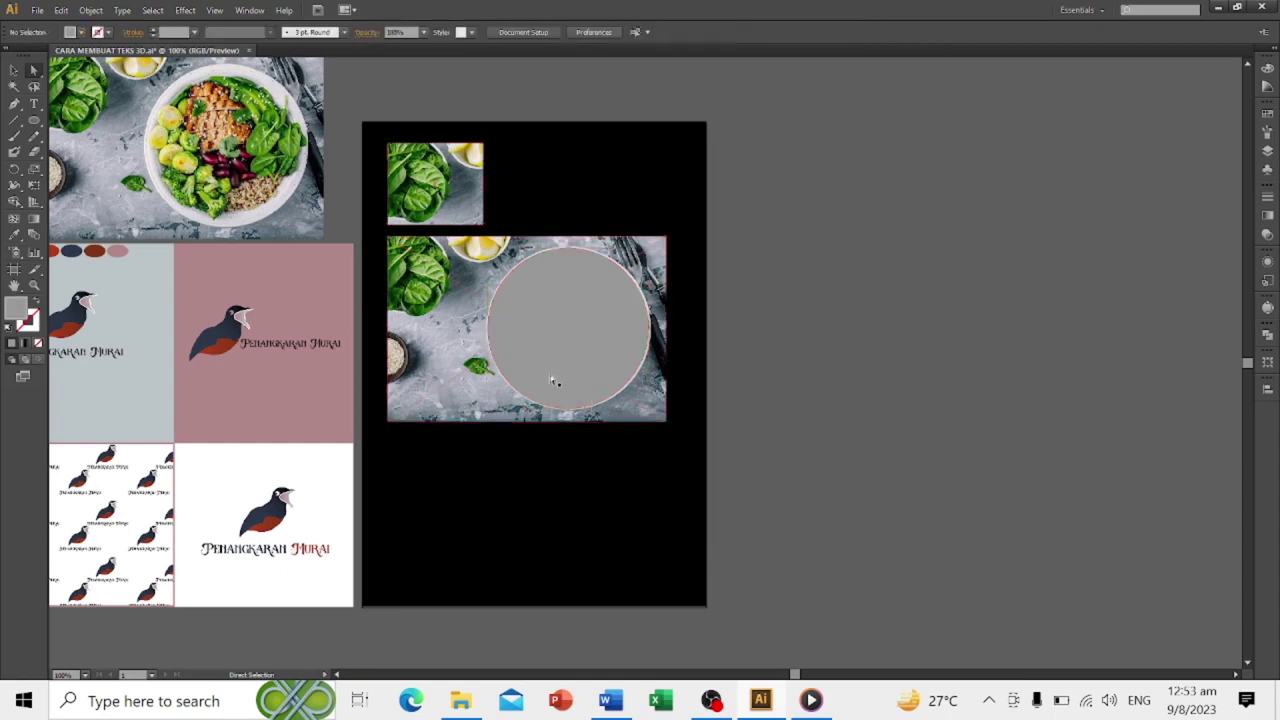
click(577, 361)
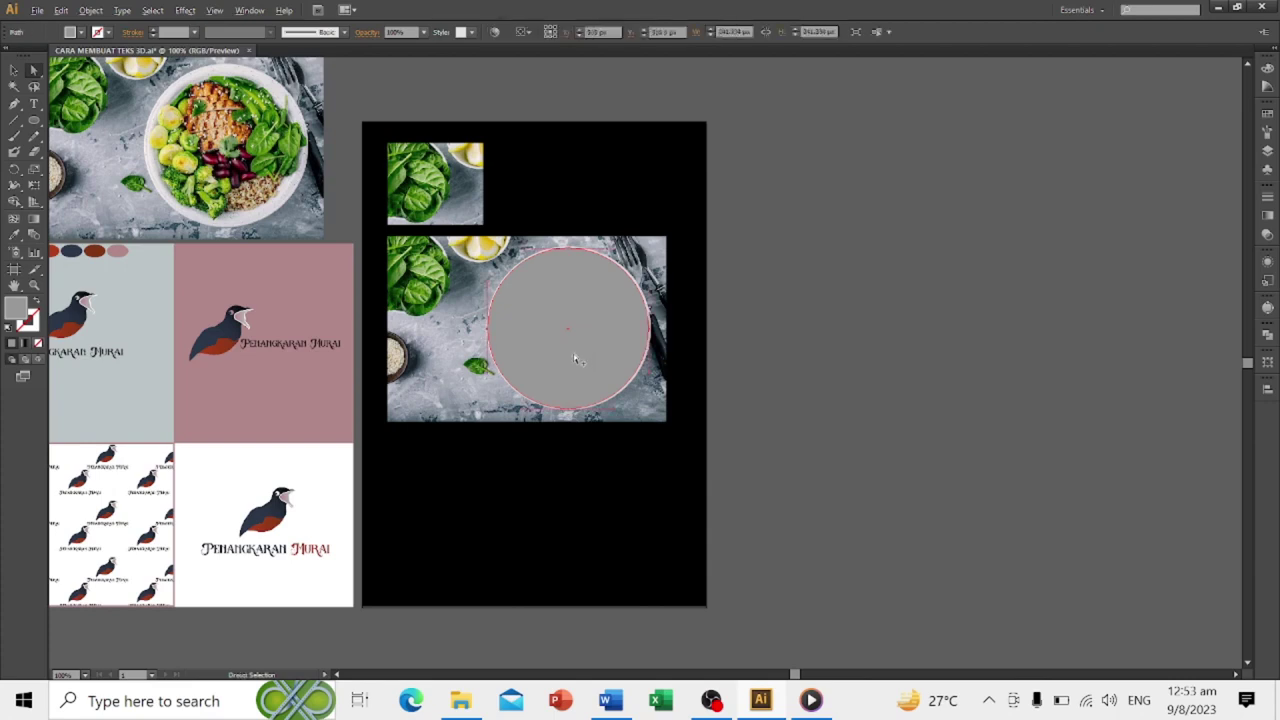
scroll(576, 361, up, 1)
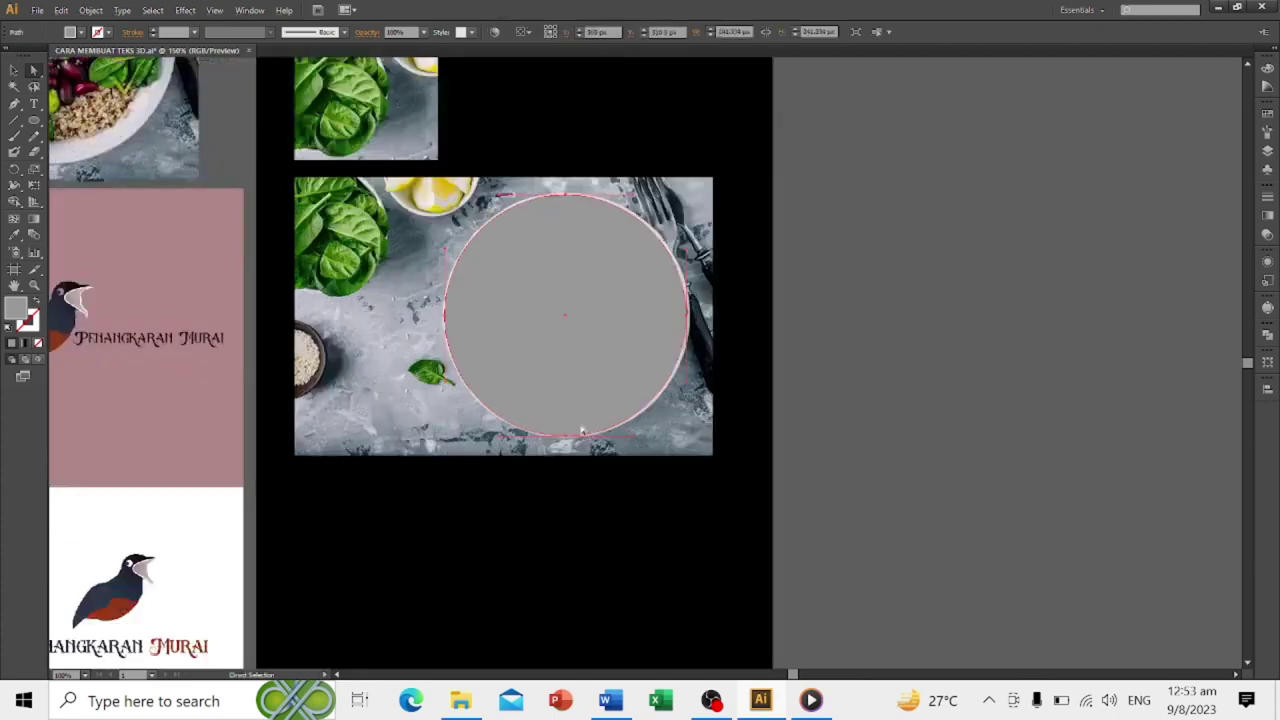
shift+click(368, 362)
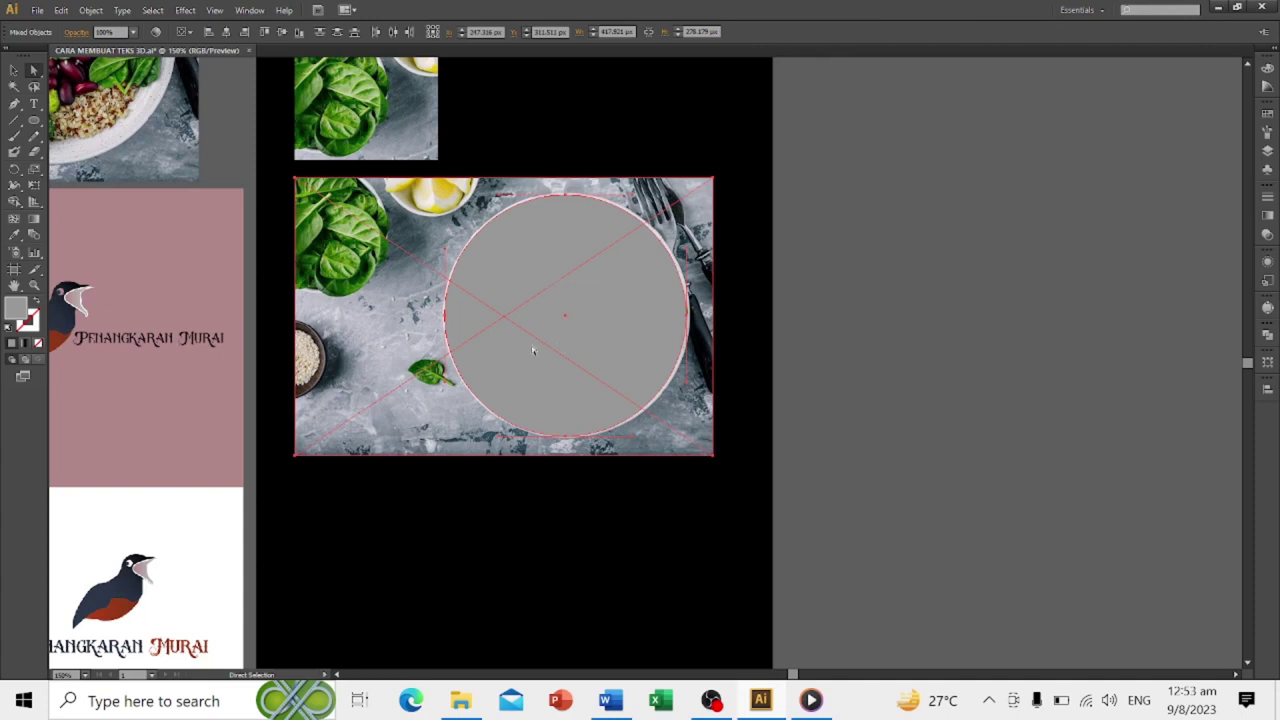
right_click(545, 316)
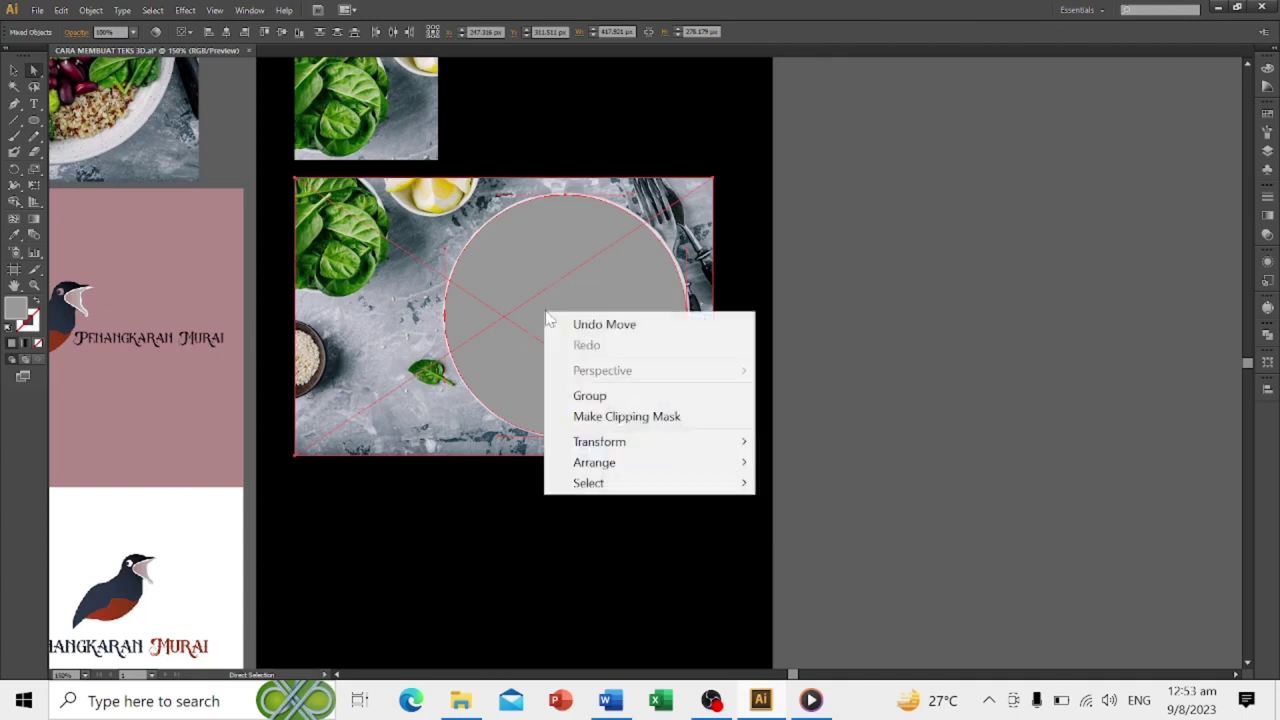
click(650, 417)
click(883, 354)
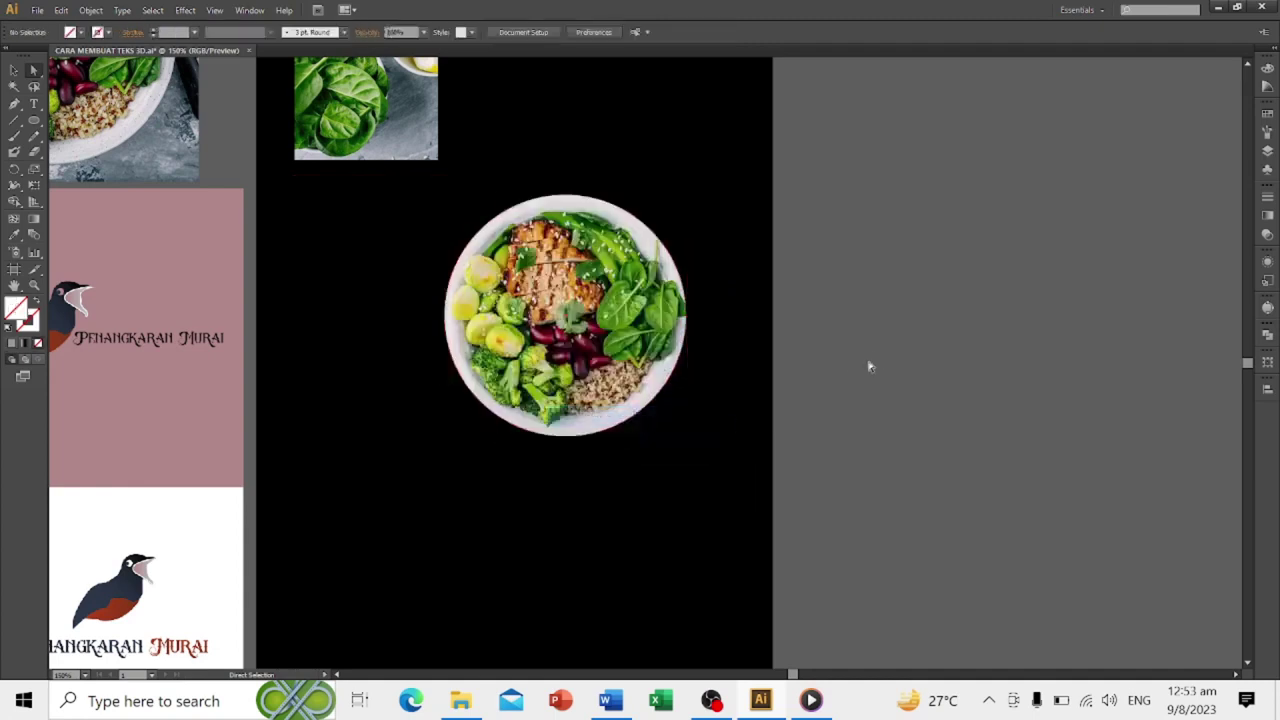
Shrink the round bowl crop and place it at the artboard's upper right beside the spinach crop.
click(14, 70)
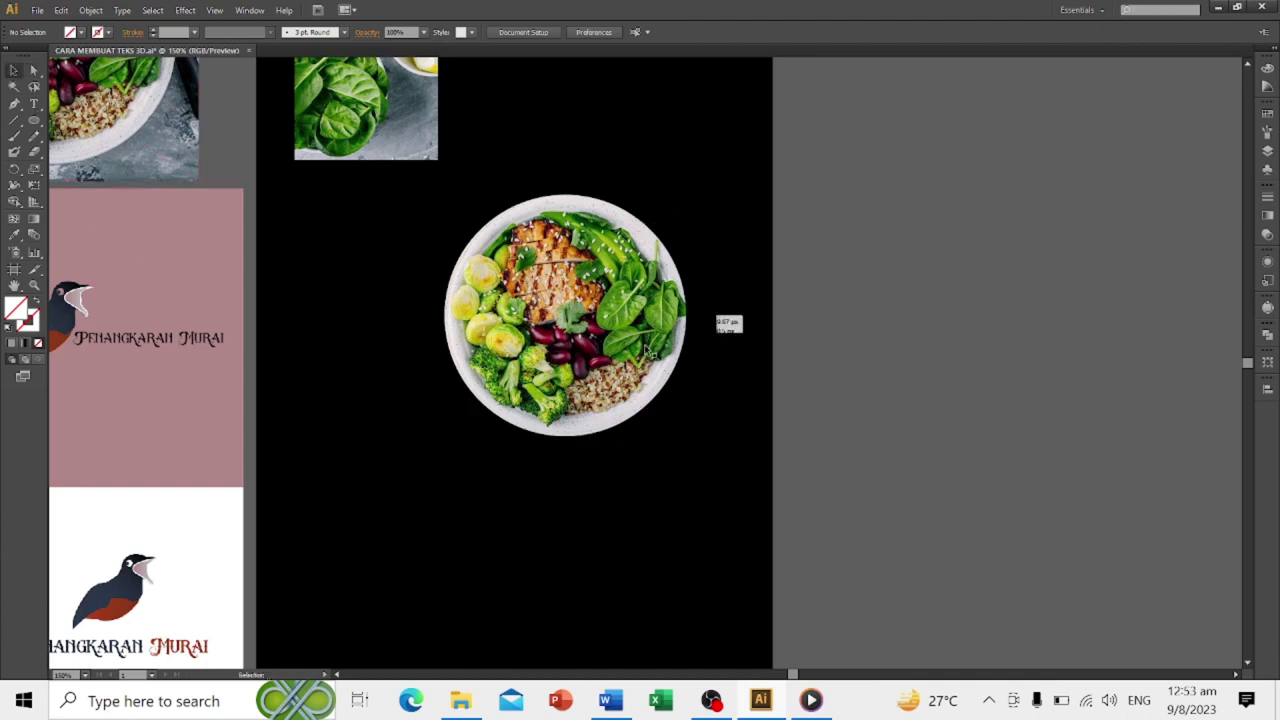
mouse_move(605, 352)
mouse_down()
mouse_move(551, 390)
mouse_move(665, 219)
mouse_up()
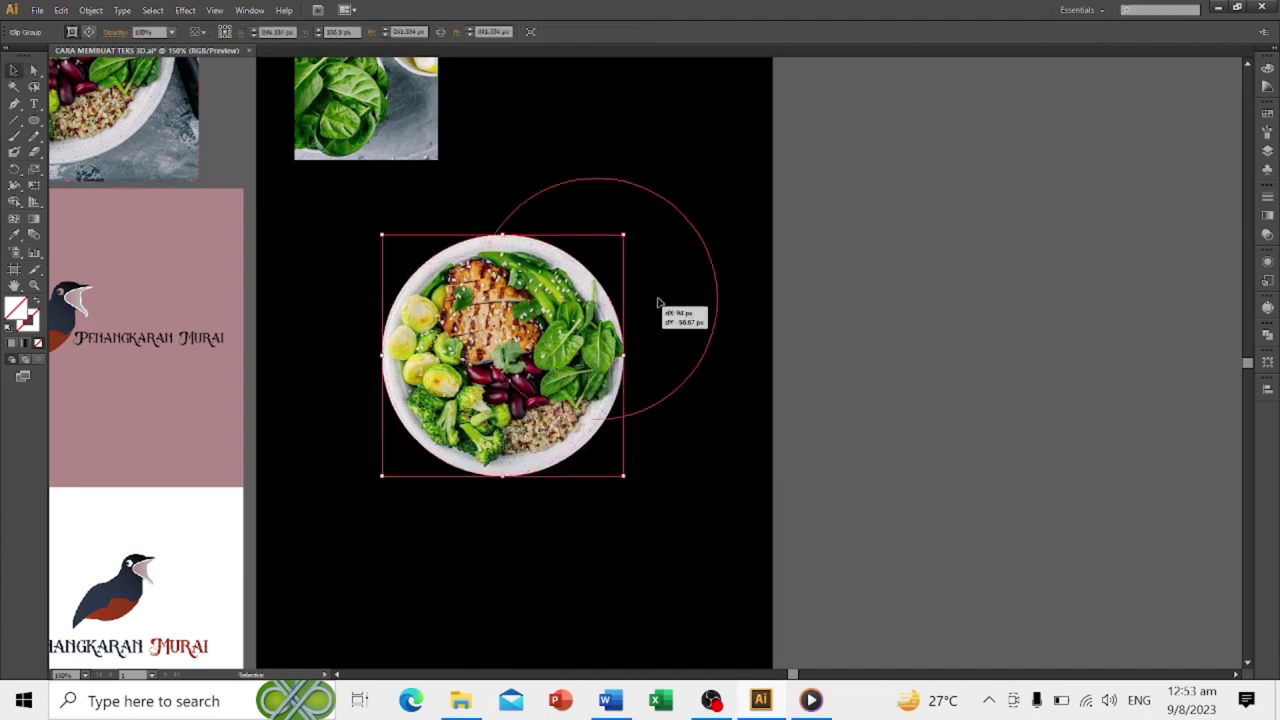
scroll(551, 389, down, 2)
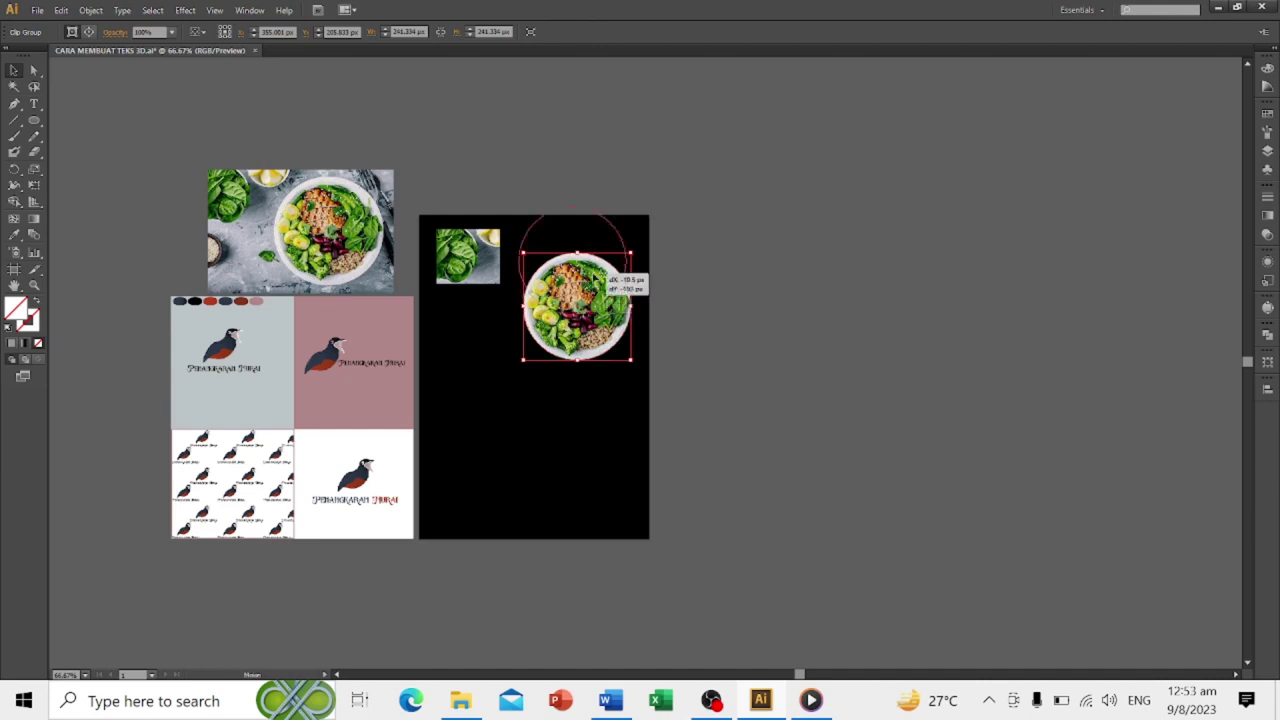
mouse_move(590, 318)
mouse_down()
mouse_move(543, 368)
mouse_move(570, 276)
mouse_up()
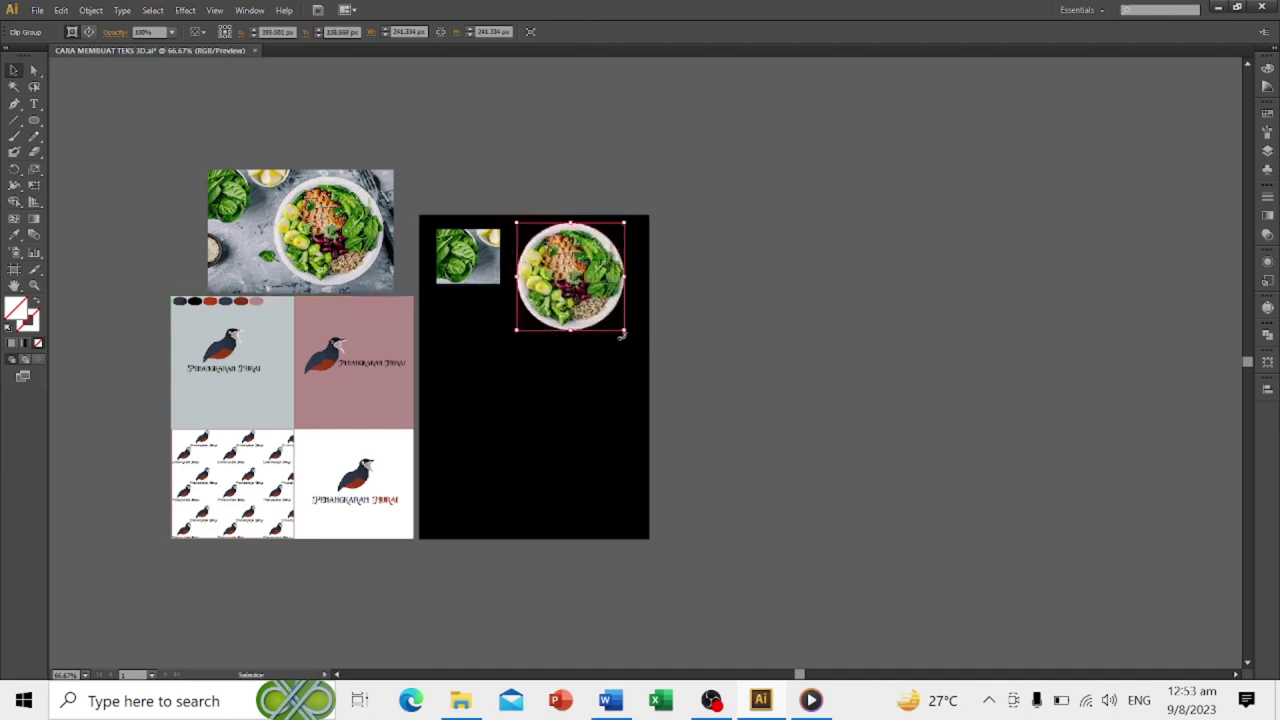
drag(626, 334, 613, 319)
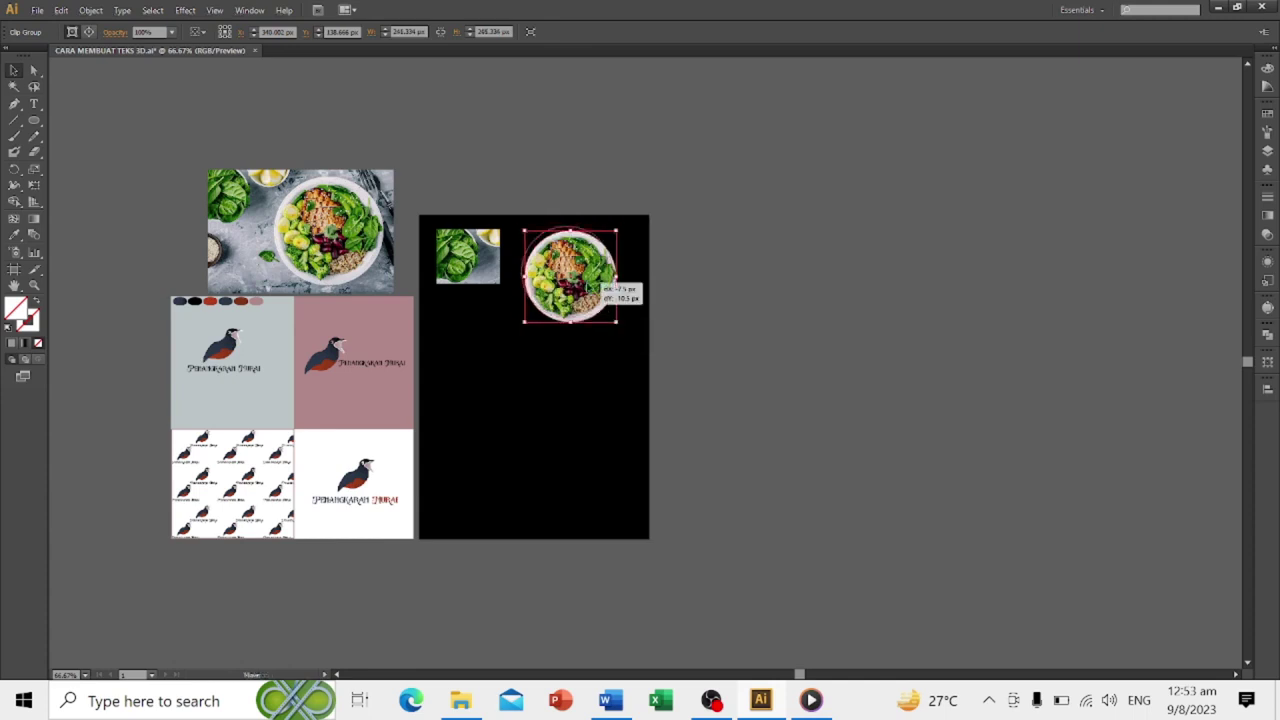
scroll(596, 305, up, 2)
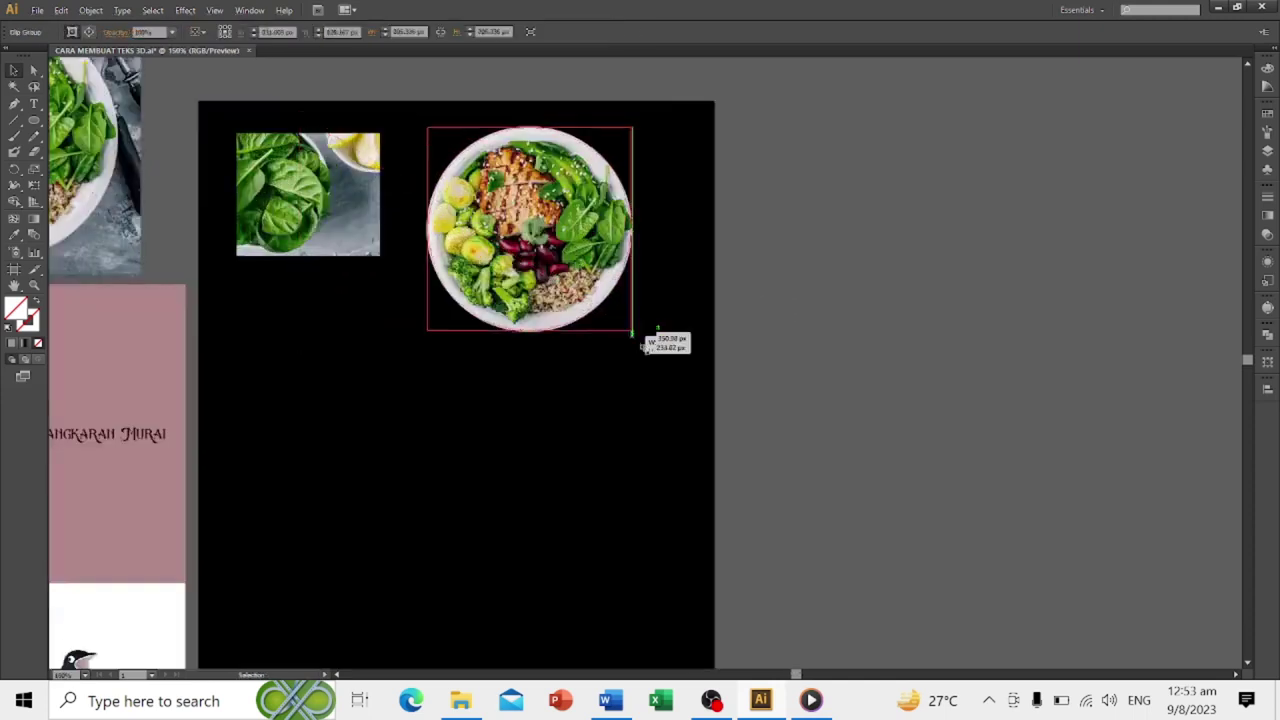
drag(634, 338, 878, 578)
scroll(774, 466, down, 3)
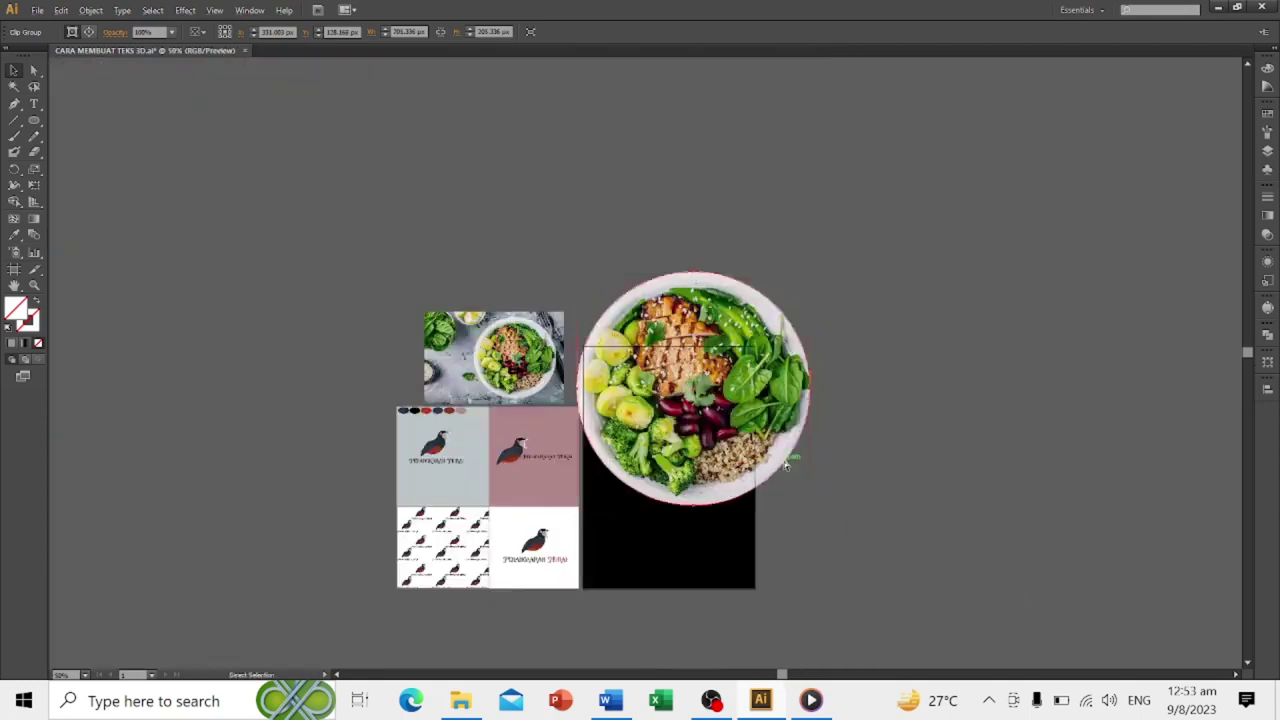
key(ctrl+z)
click(791, 465)
scroll(686, 428, up, 1)
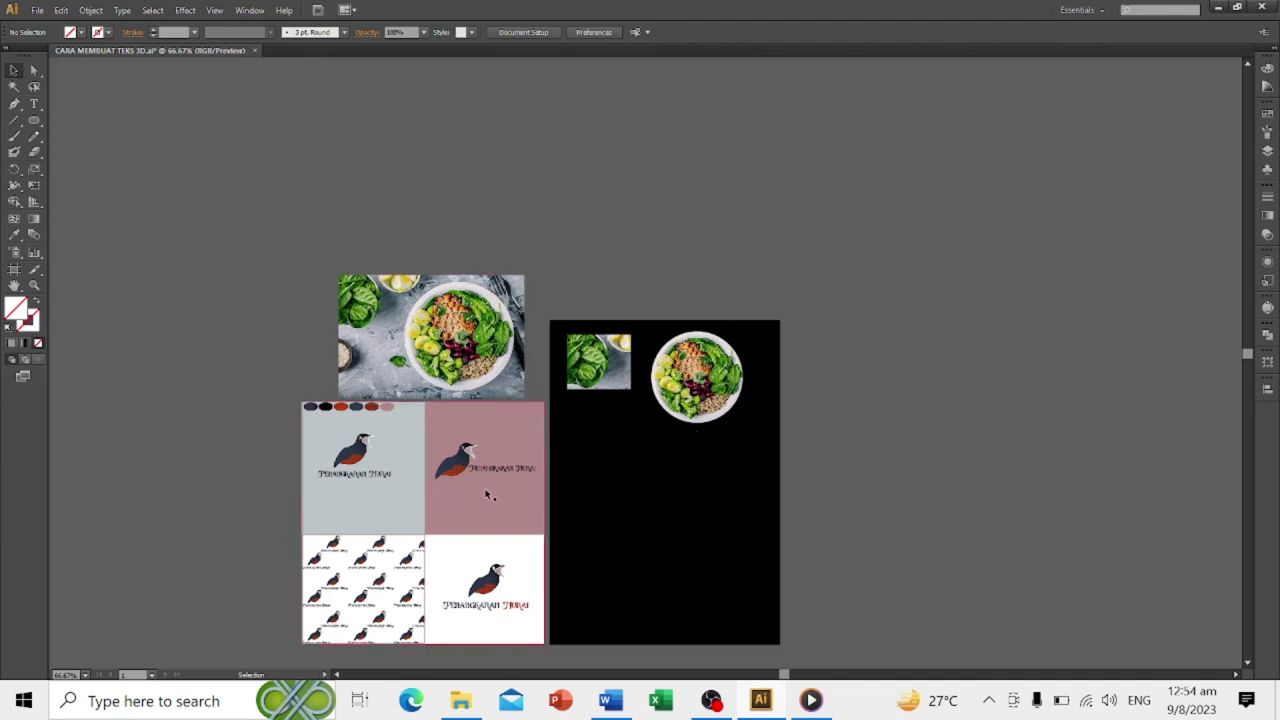
Duplicate the bird logo panel onto the black artboard, shrink it and set it in the lower half.
drag(485, 535, 467, 568)
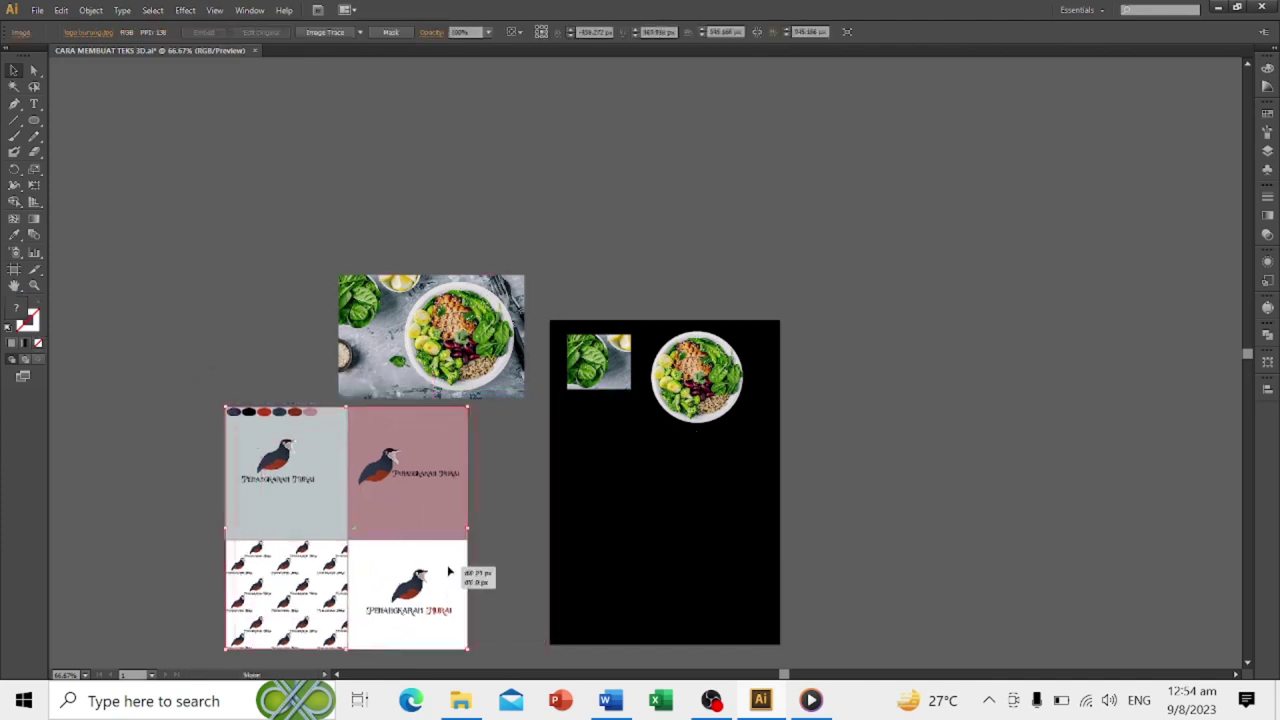
key(ctrl+z)
mouse_move(432, 558)
mouse_down()
mouse_move(427, 540)
mouse_move(725, 557)
mouse_up()
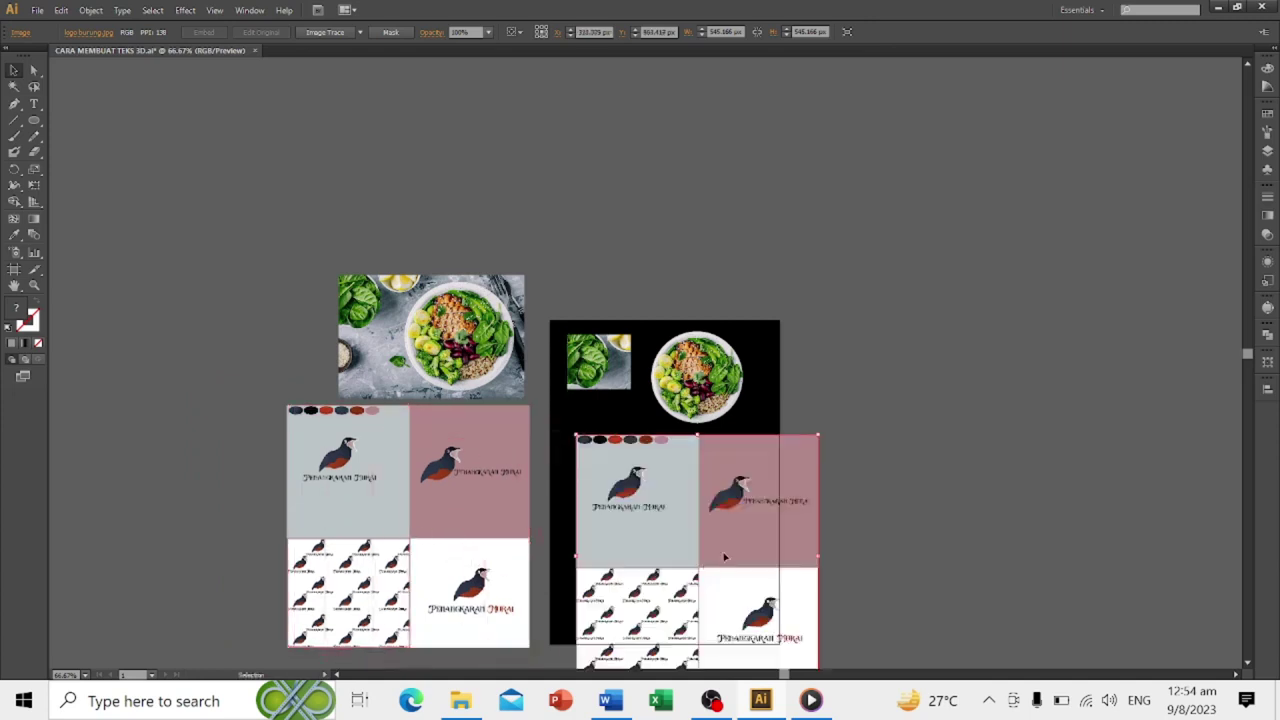
drag(820, 437, 784, 469)
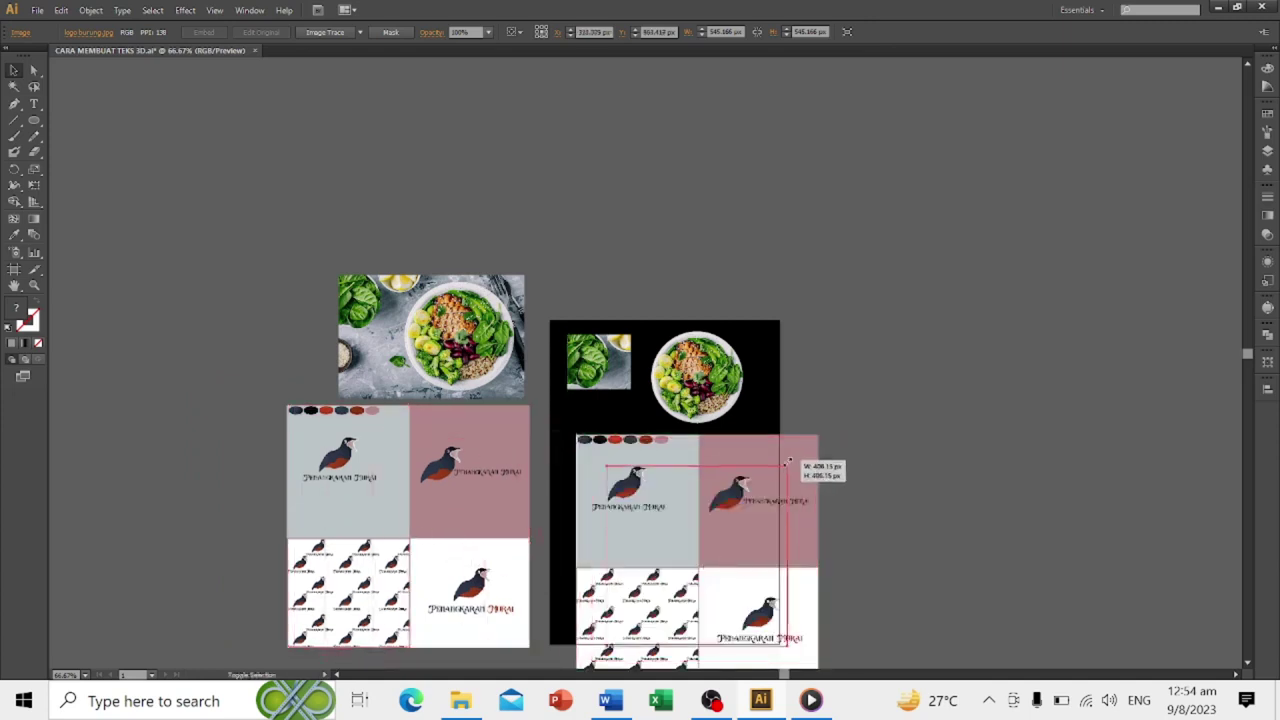
drag(694, 558, 658, 540)
click(846, 522)
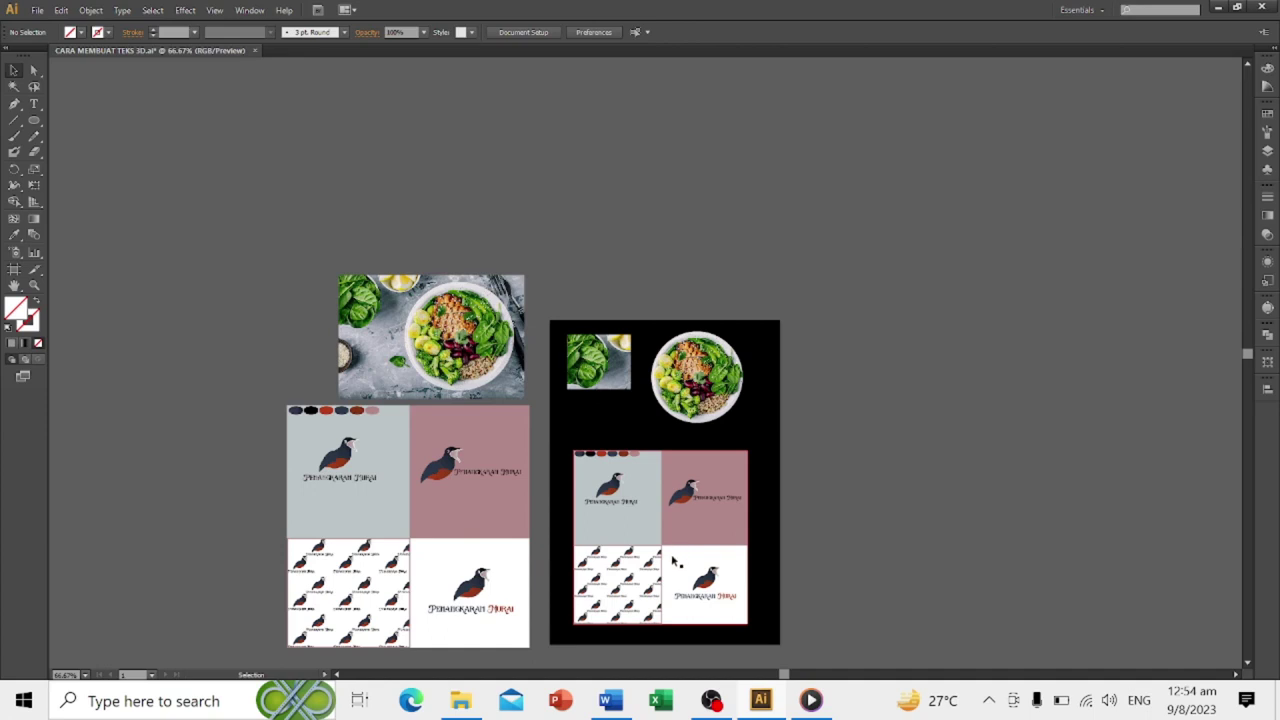
Draw a hexagon over the pink bird panel with the Polygon Tool.
click(35, 127)
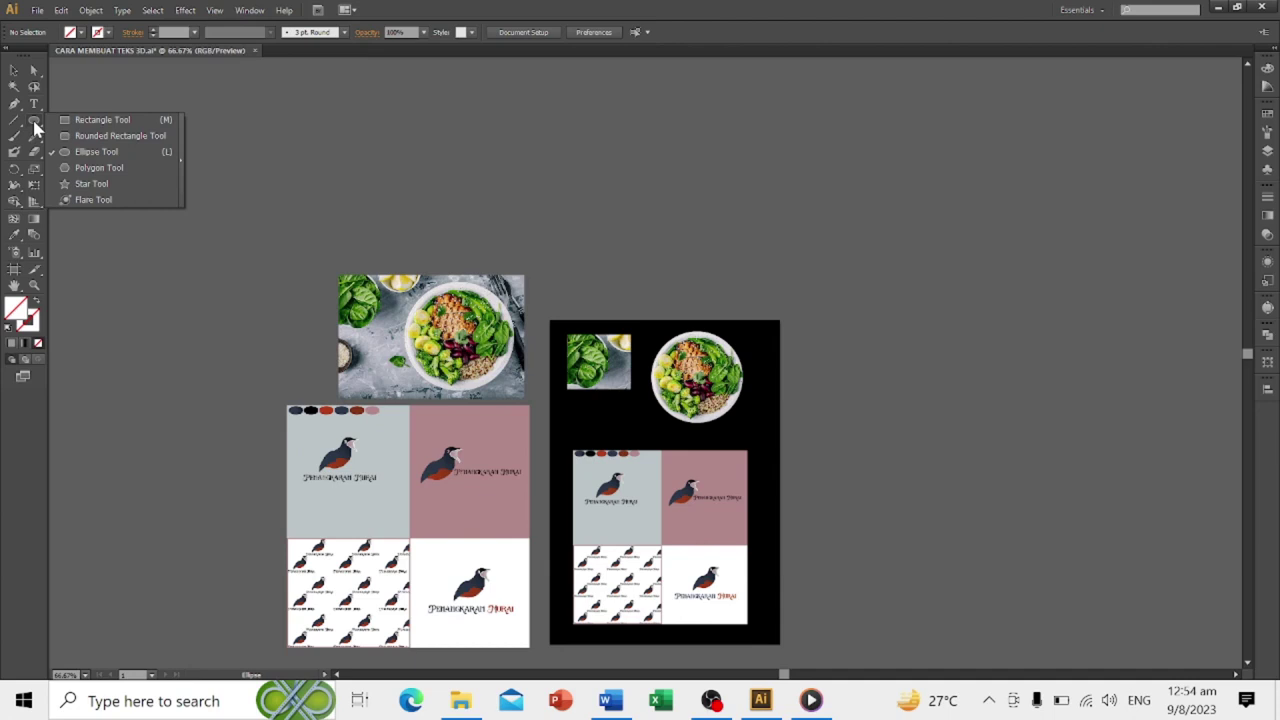
click(122, 169)
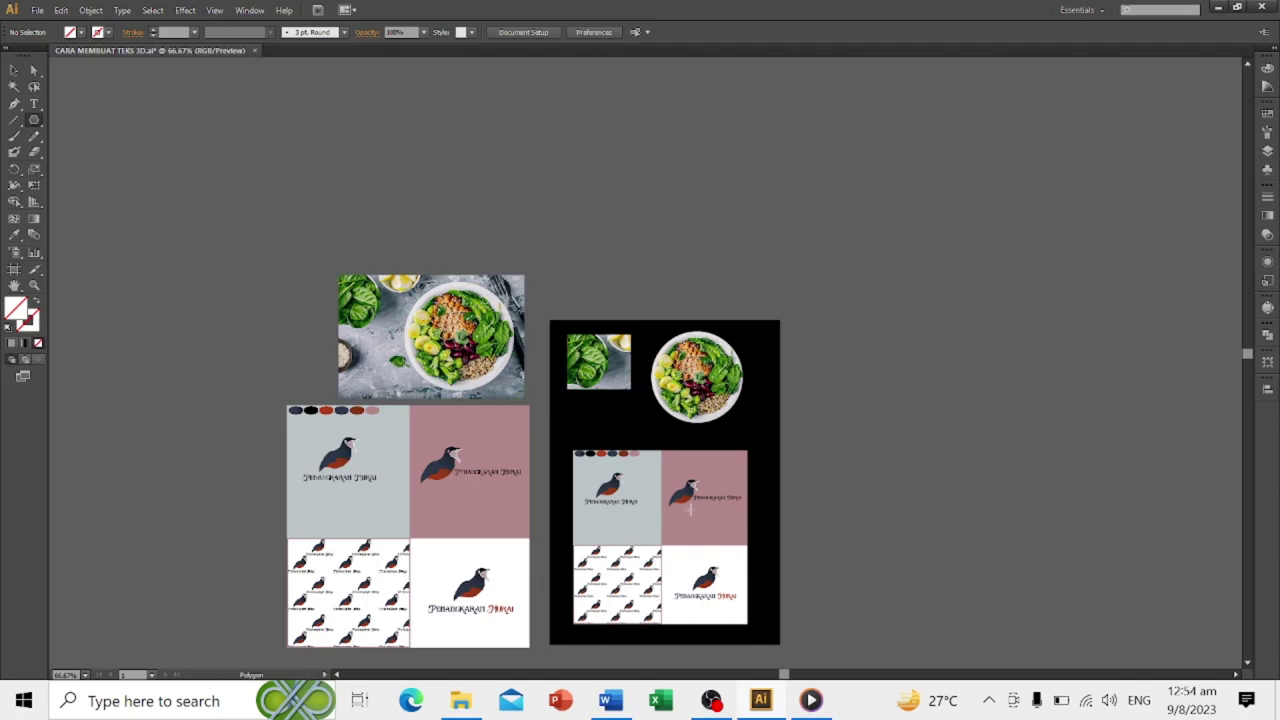
scroll(689, 507, up, 2)
scroll(682, 475, up, 2)
scroll(555, 450, down, 4)
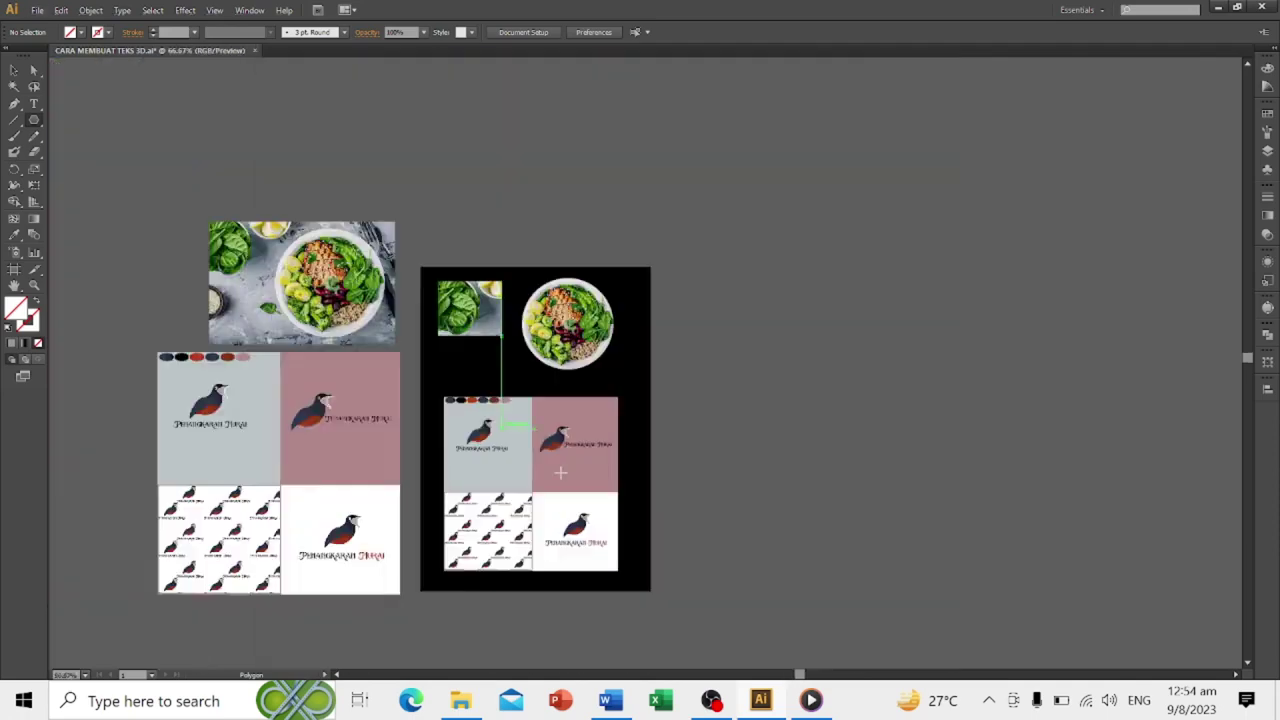
scroll(580, 477, up, 1)
scroll(540, 400, up, 1)
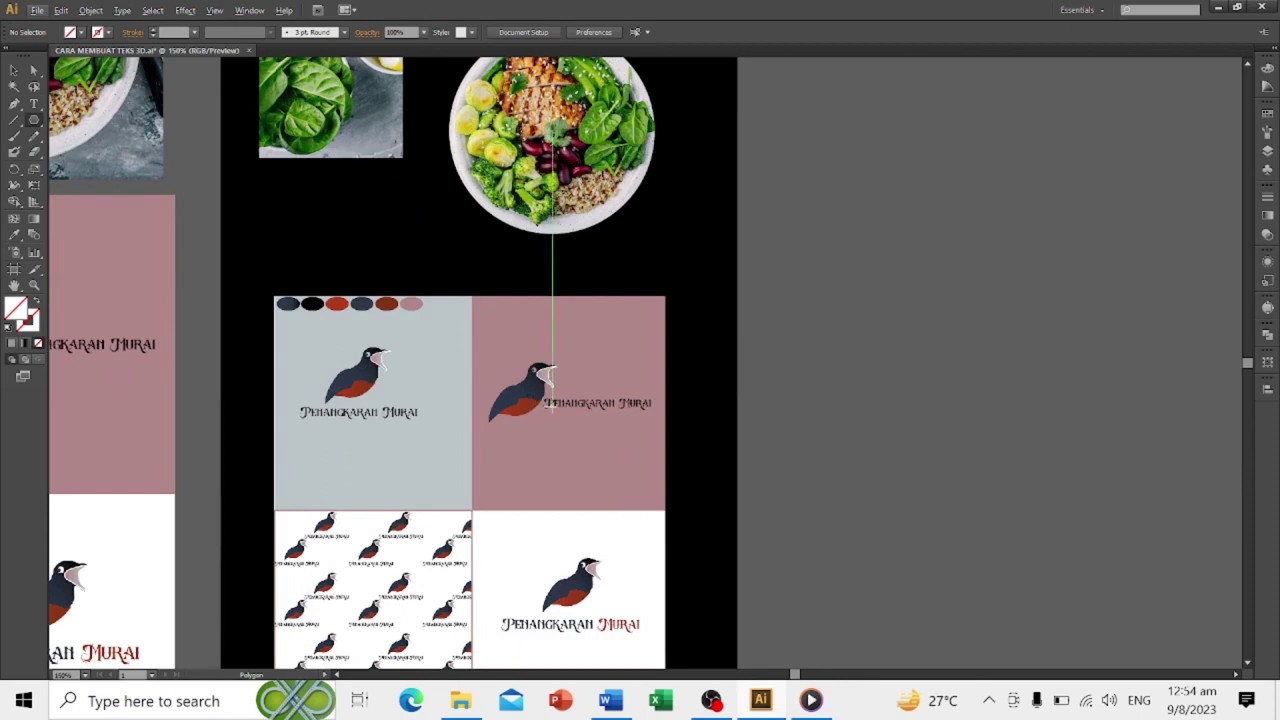
drag(548, 378, 612, 484)
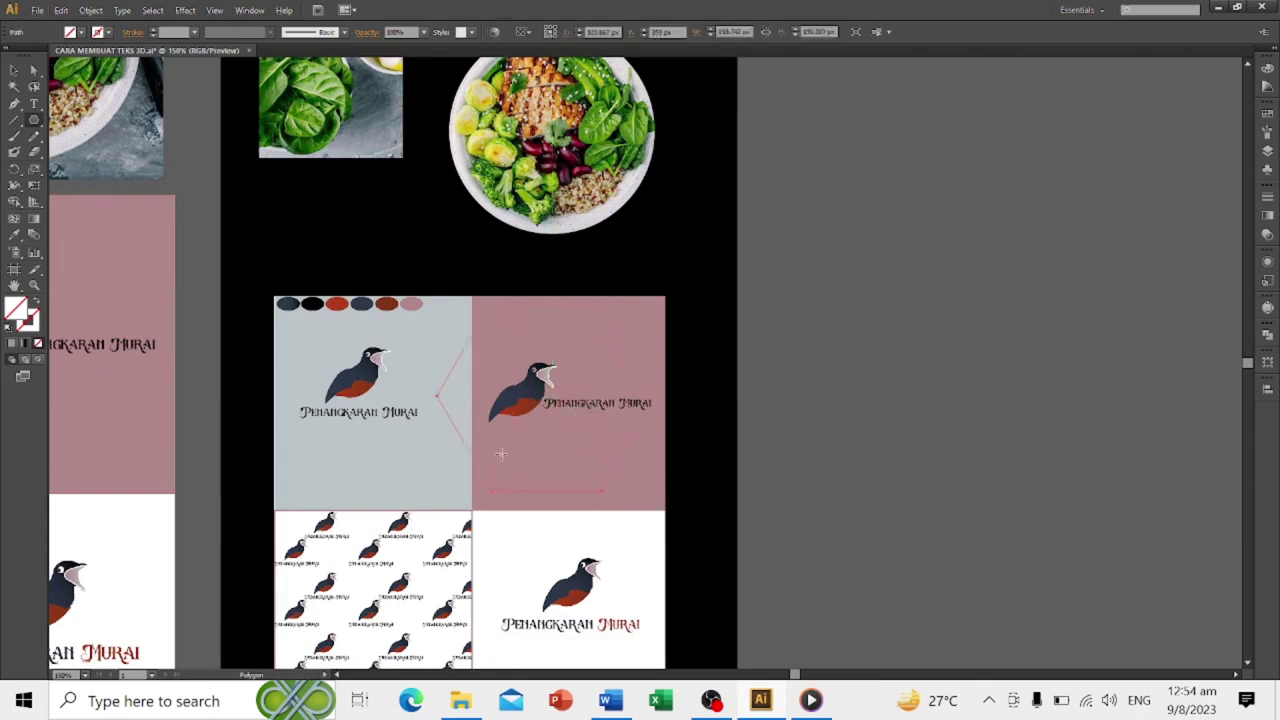
Give the hexagon a light grey fill and select it.
double_click(16, 310)
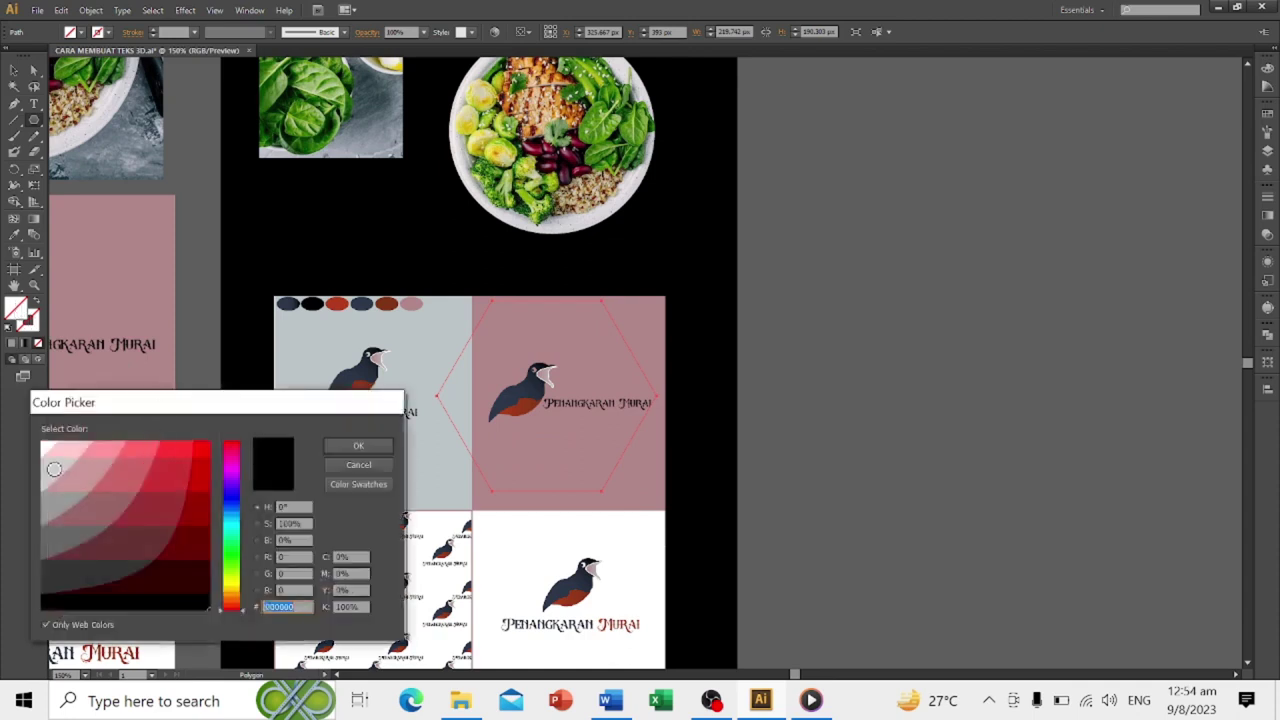
click(55, 470)
click(355, 445)
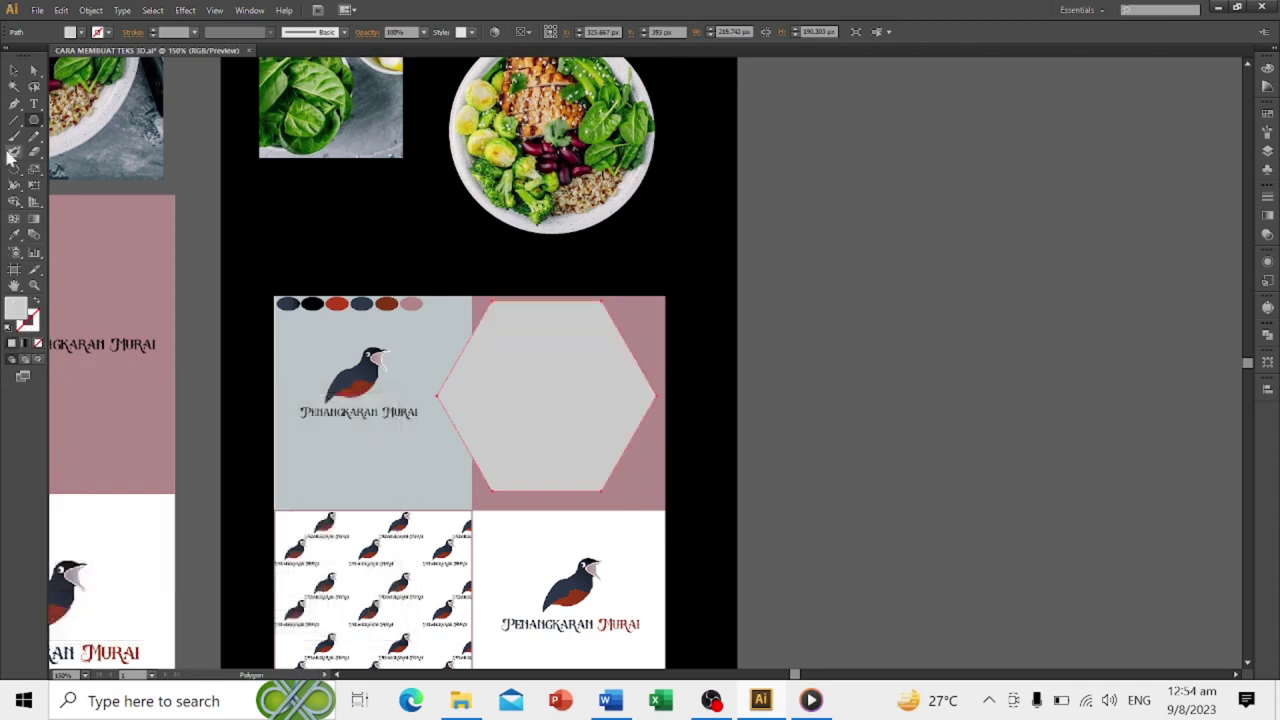
click(14, 70)
drag(528, 443, 536, 443)
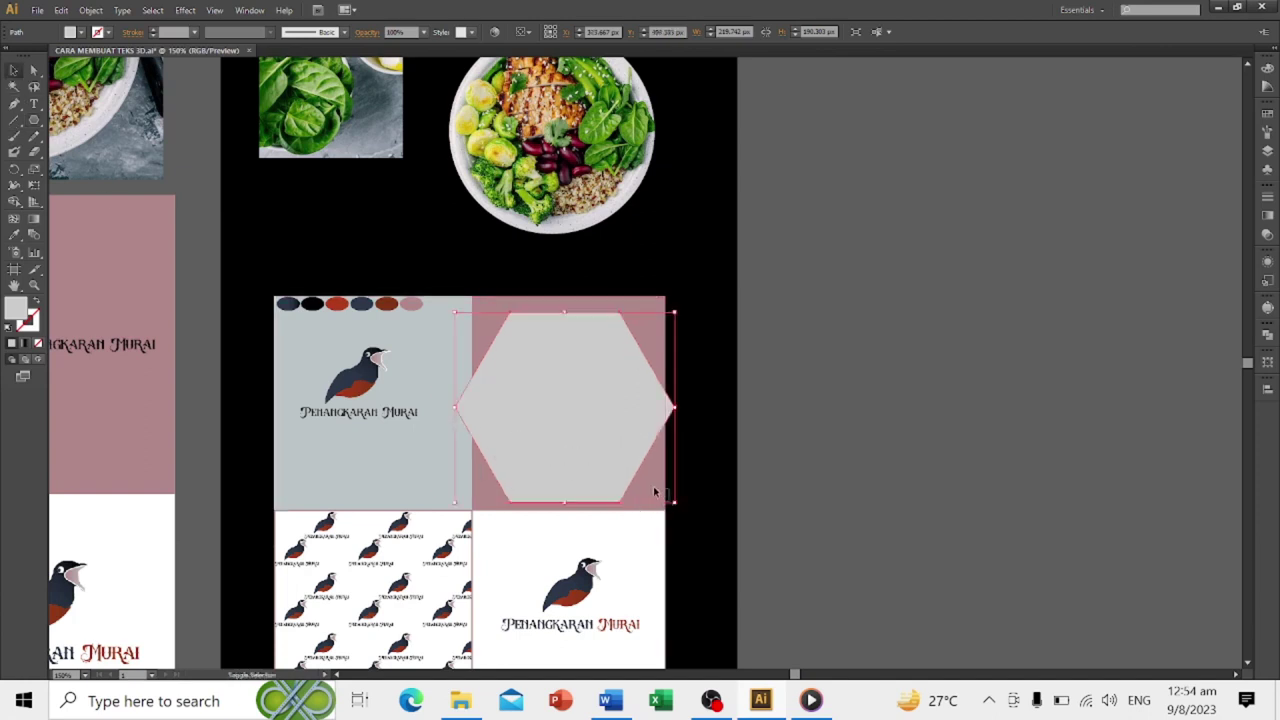
Shrink the hexagon, centre it over the bird and text, and add the pink panel to the selection.
drag(670, 497, 650, 481)
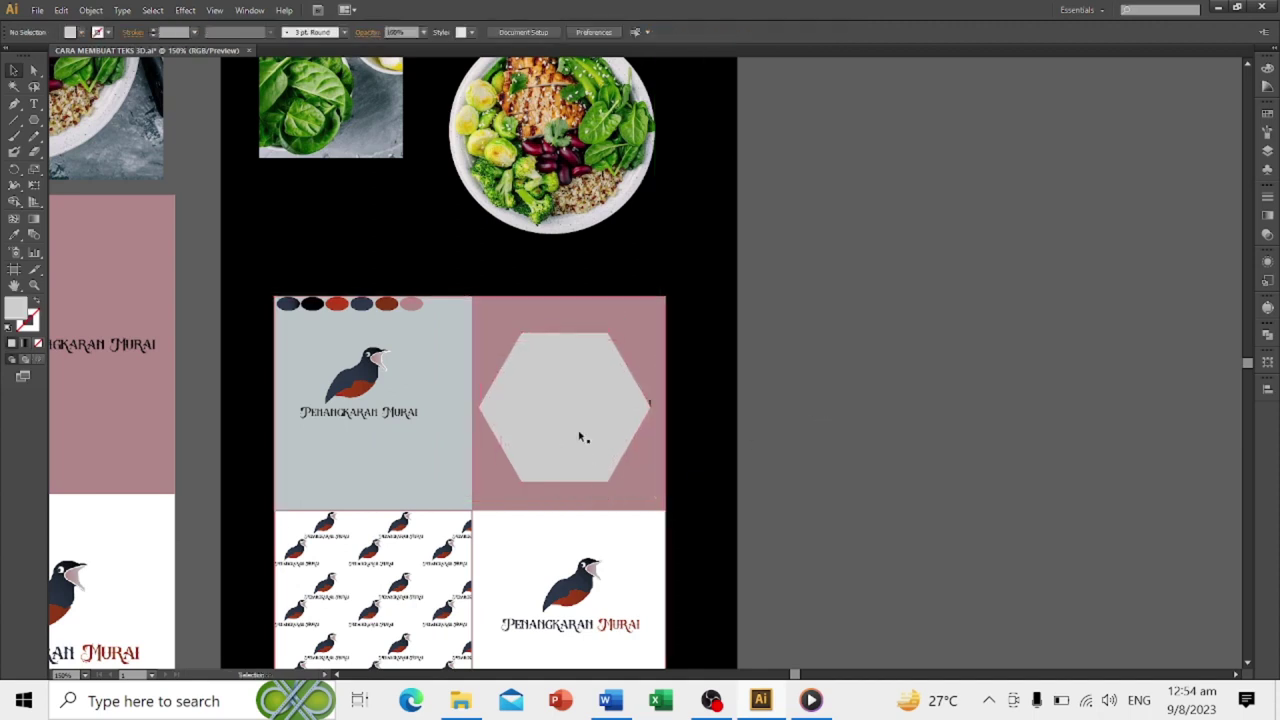
drag(580, 437, 486, 485)
key(ctrl+z)
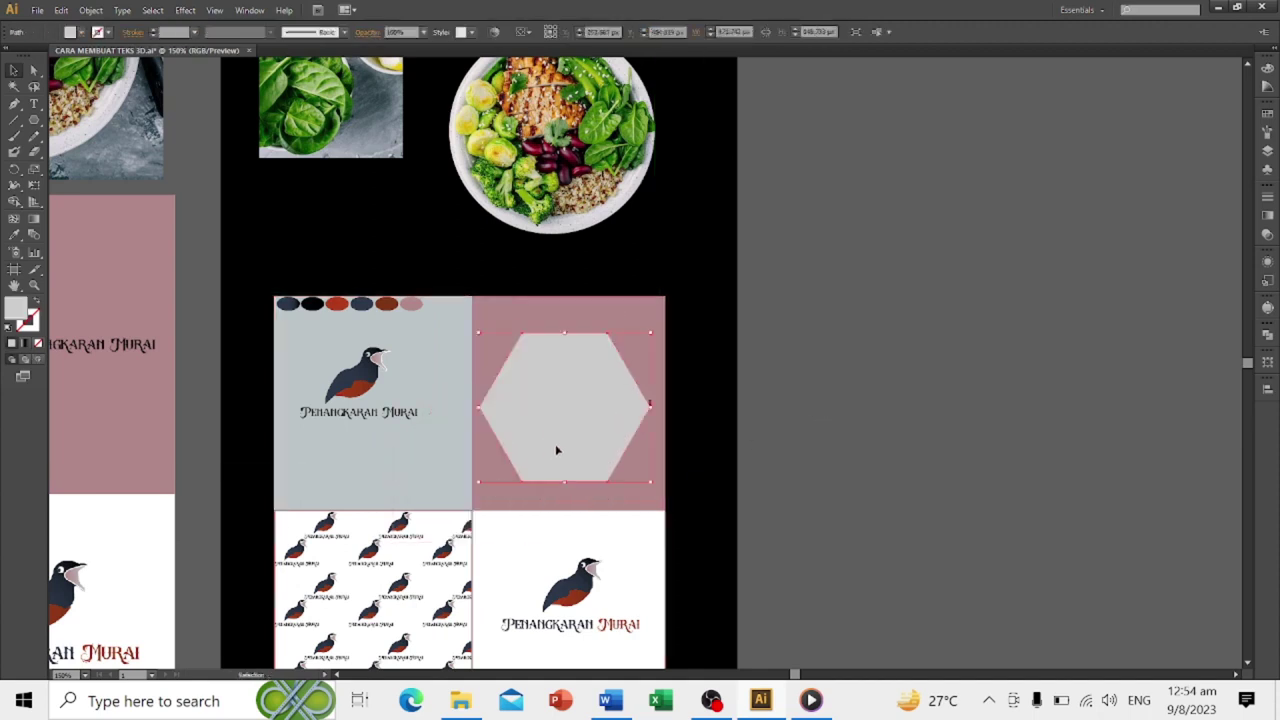
drag(557, 450, 565, 446)
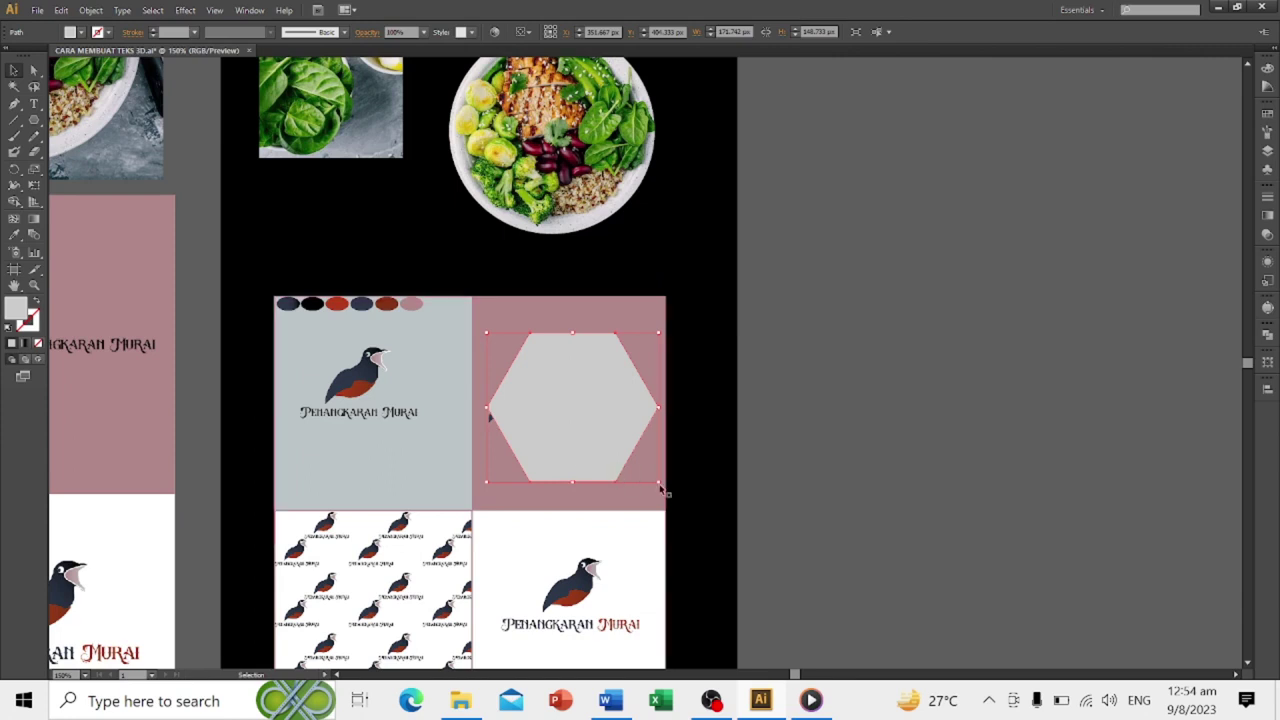
drag(663, 490, 585, 447)
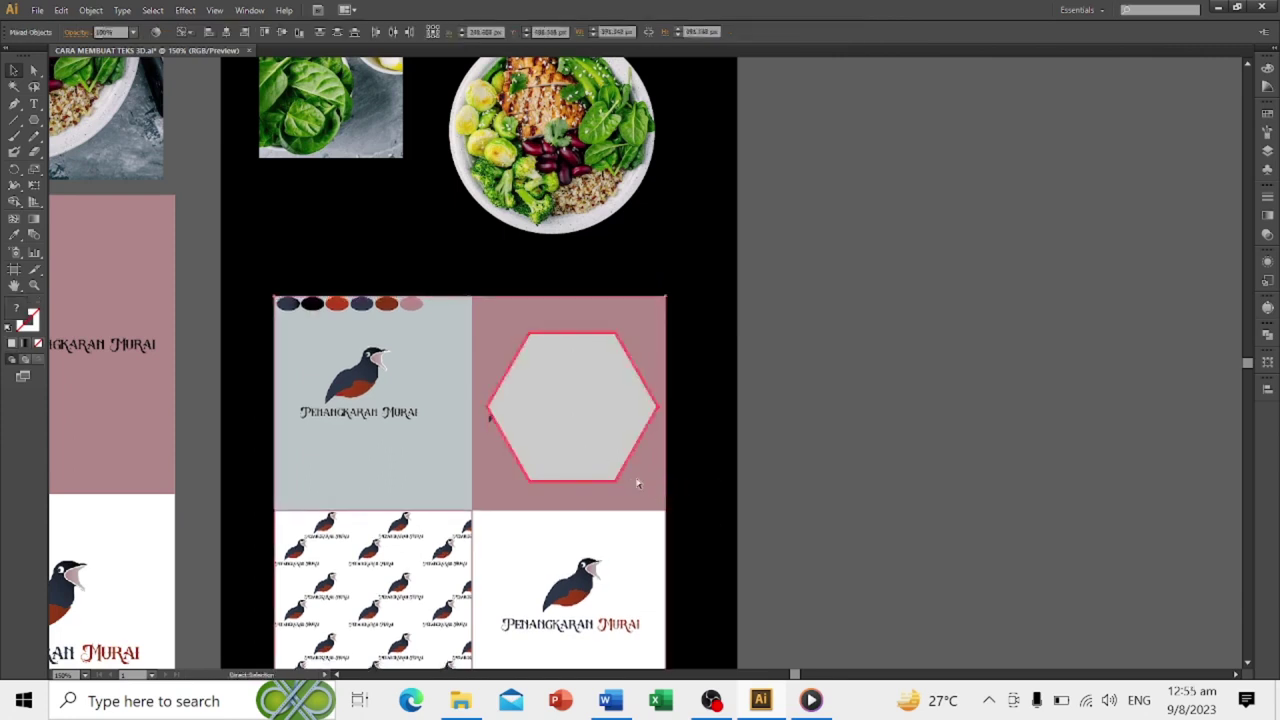
click(714, 414)
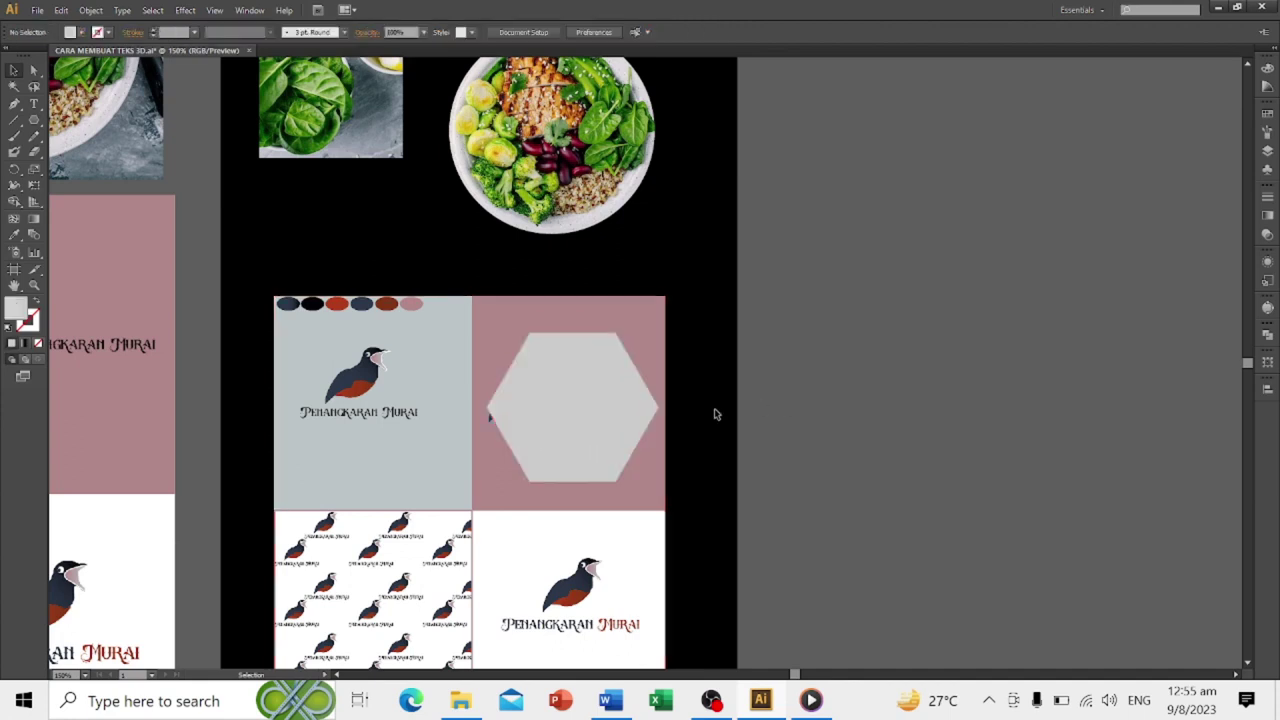
drag(593, 430, 596, 430)
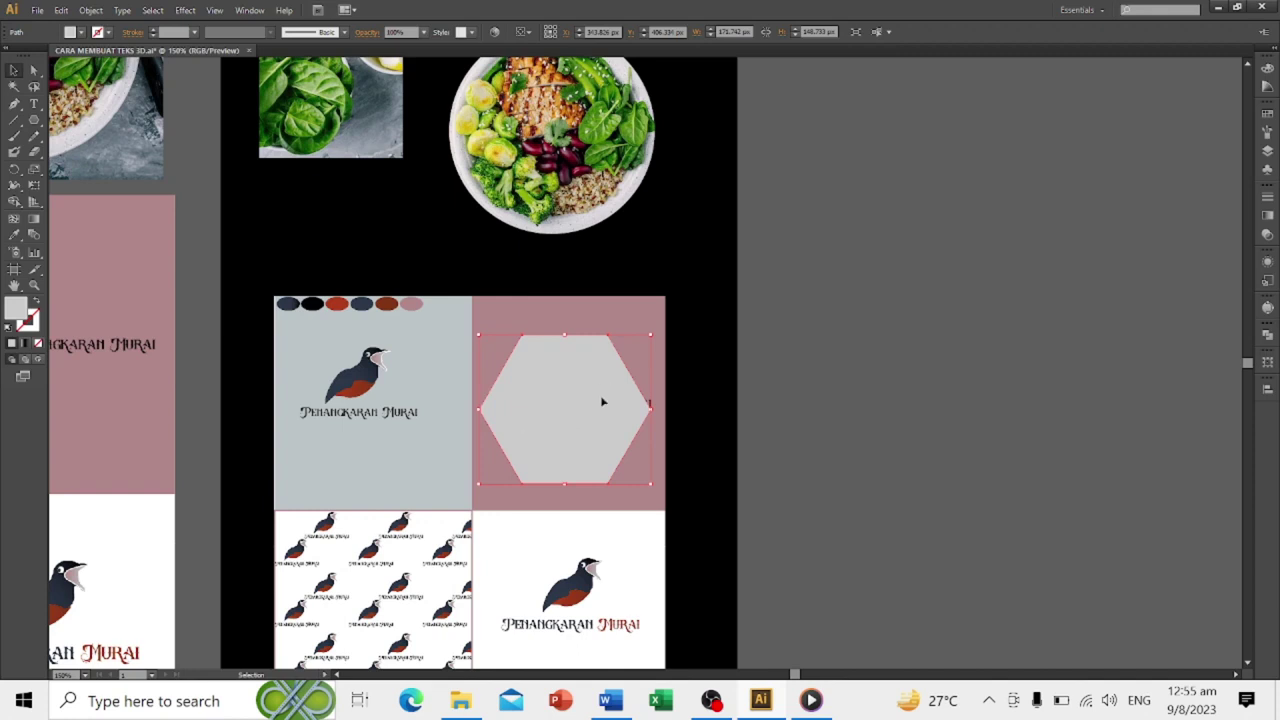
shift+click(417, 436)
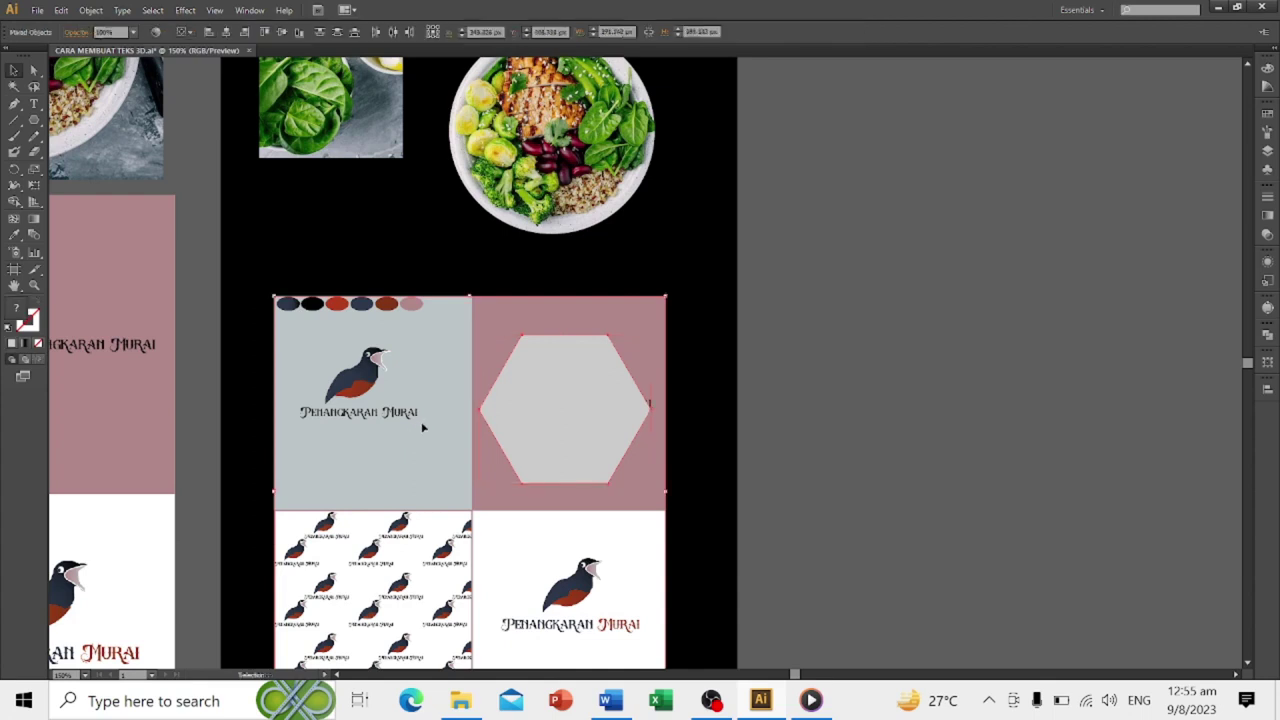
Make a clipping mask cropping the pink bird panel to the hexagon.
right_click(528, 421)
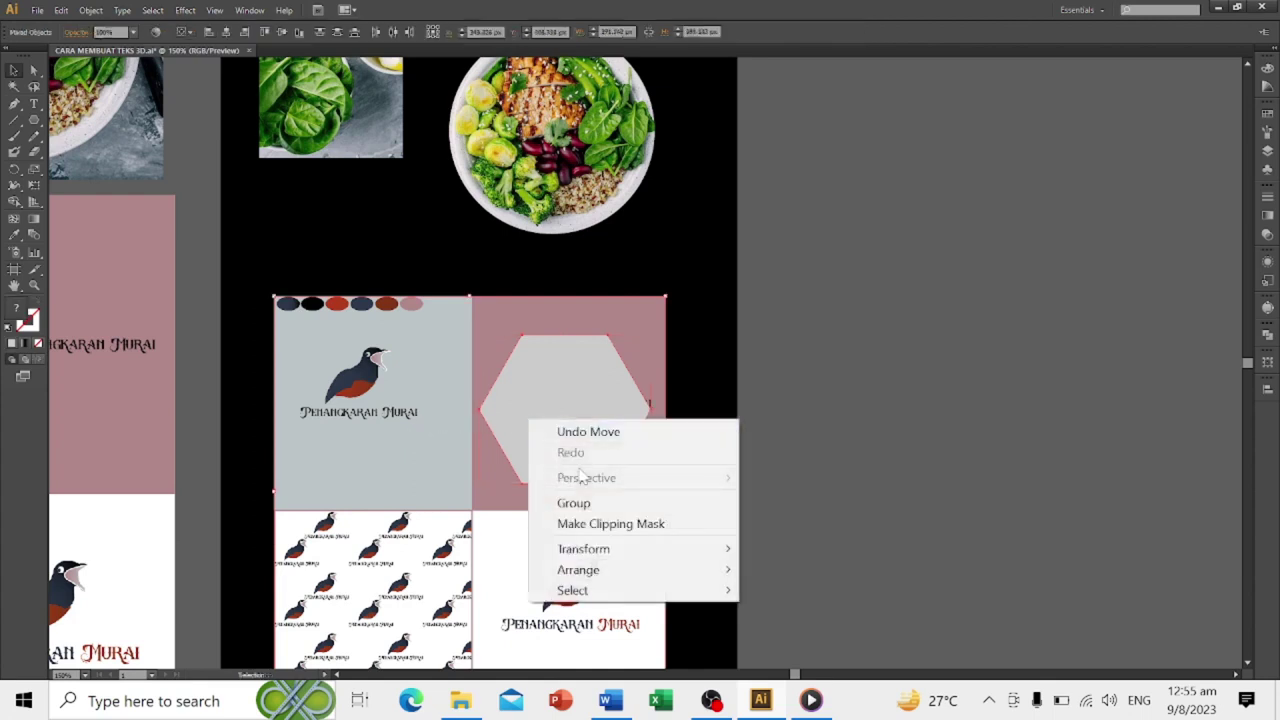
click(600, 533)
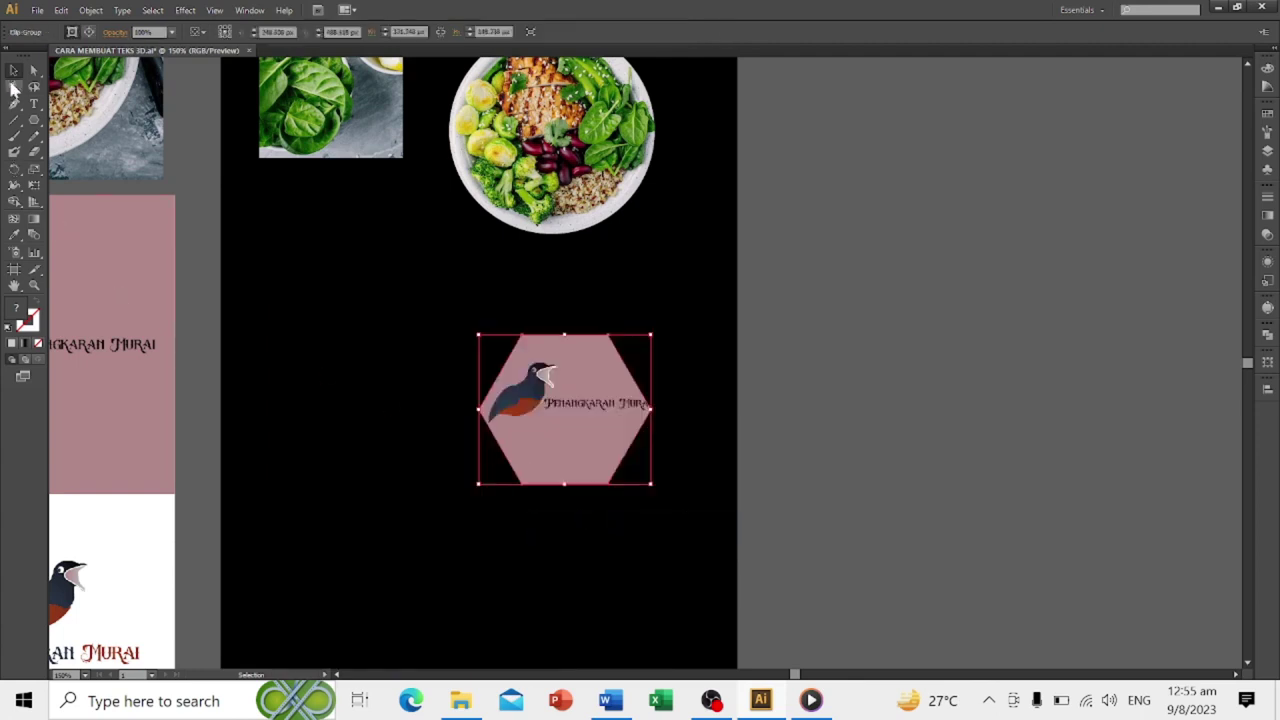
click(866, 417)
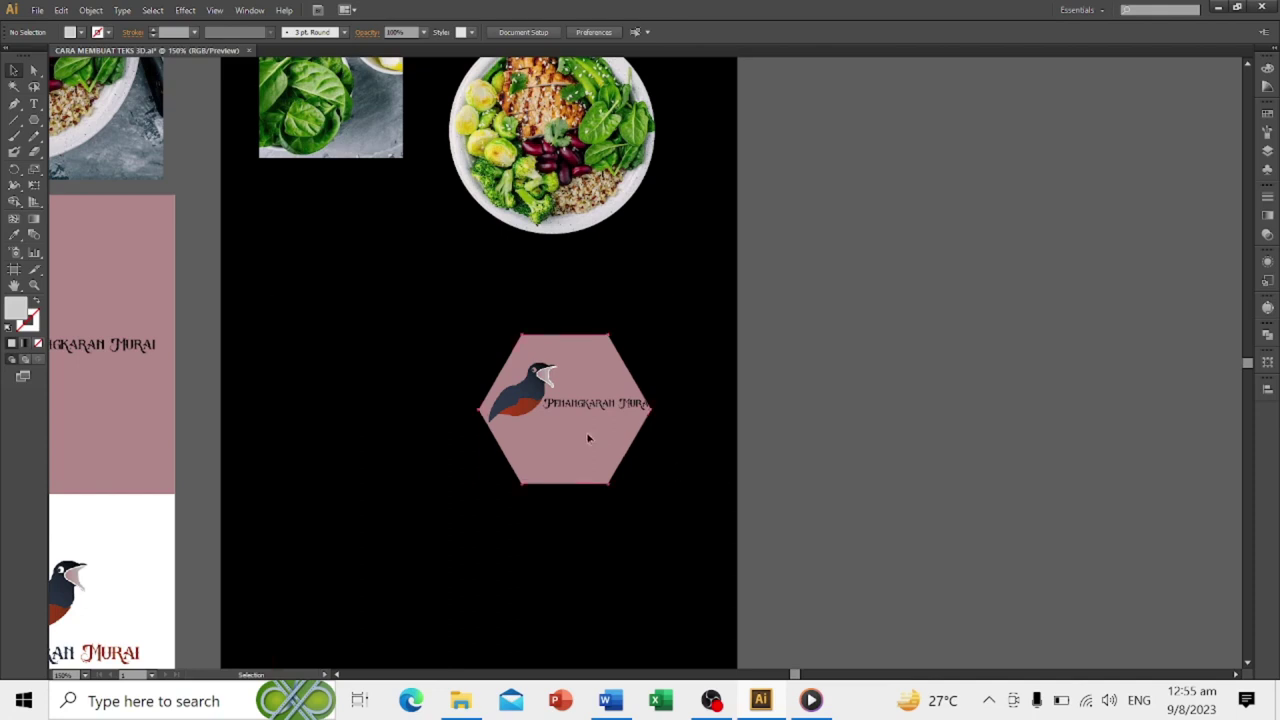
Move the hexagonal bird panel up-left, enlarge it, and shift it down the artboard.
drag(588, 438, 455, 386)
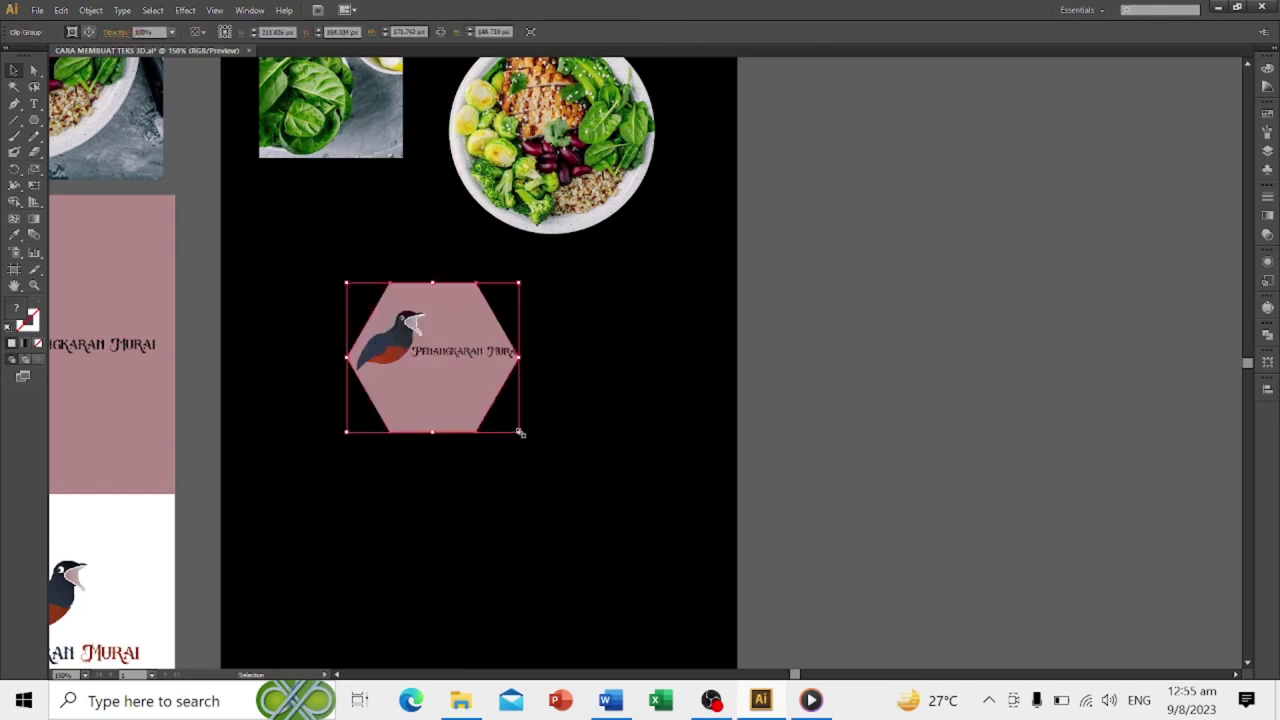
drag(519, 432, 625, 522)
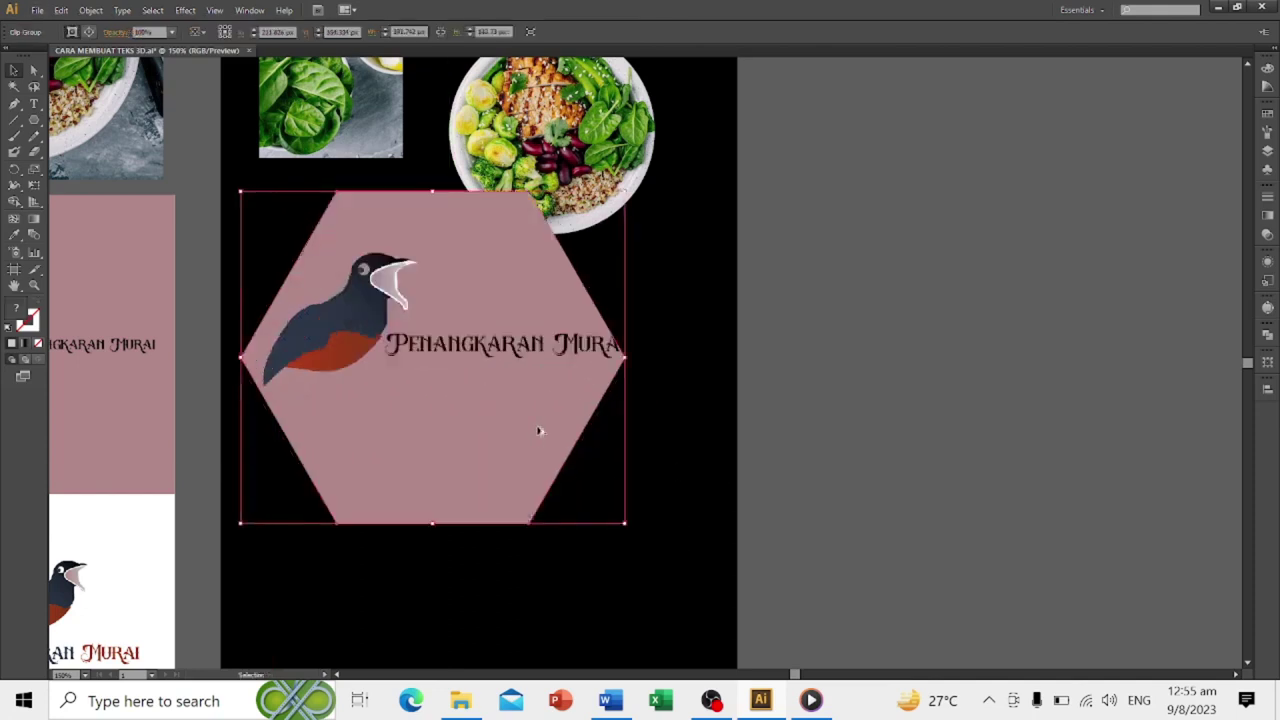
scroll(538, 431, down, 1)
drag(514, 428, 513, 466)
Deselect the hexagonal panel and review it below the spinach and bowl photos.
click(786, 449)
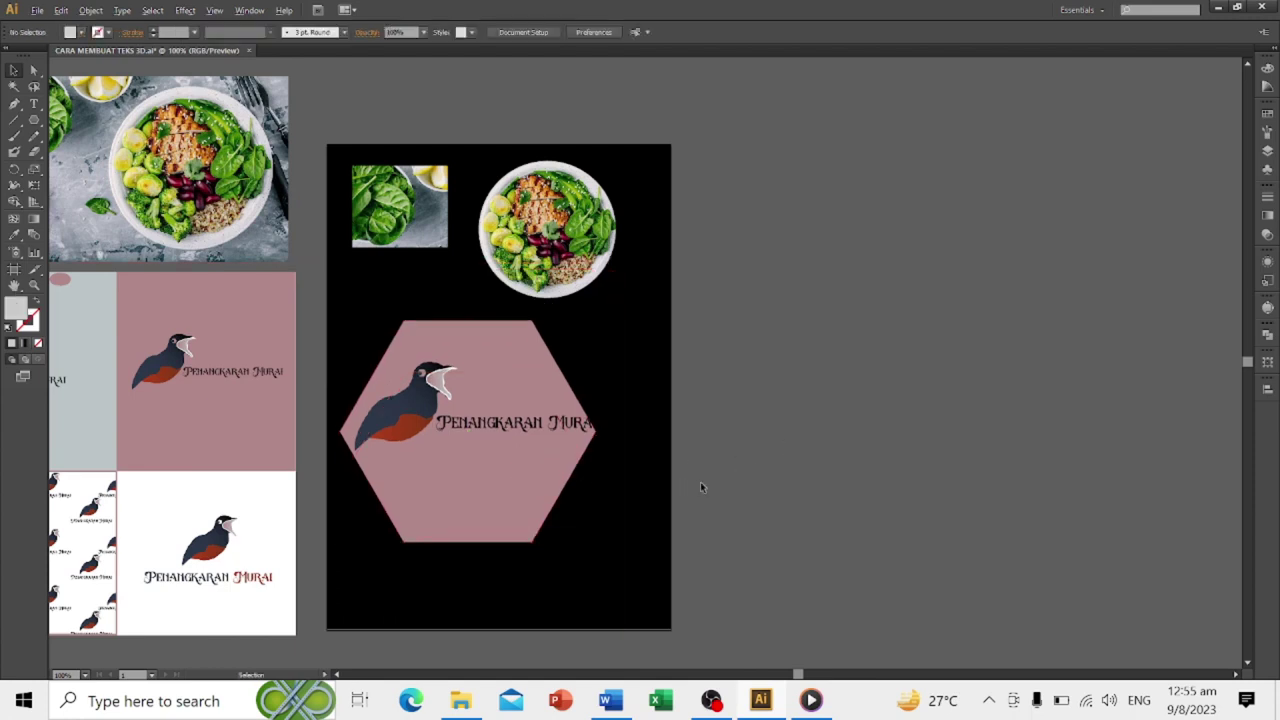
scroll(700, 486, down, 2)
scroll(530, 462, up, 1)
scroll(529, 462, up, 1)
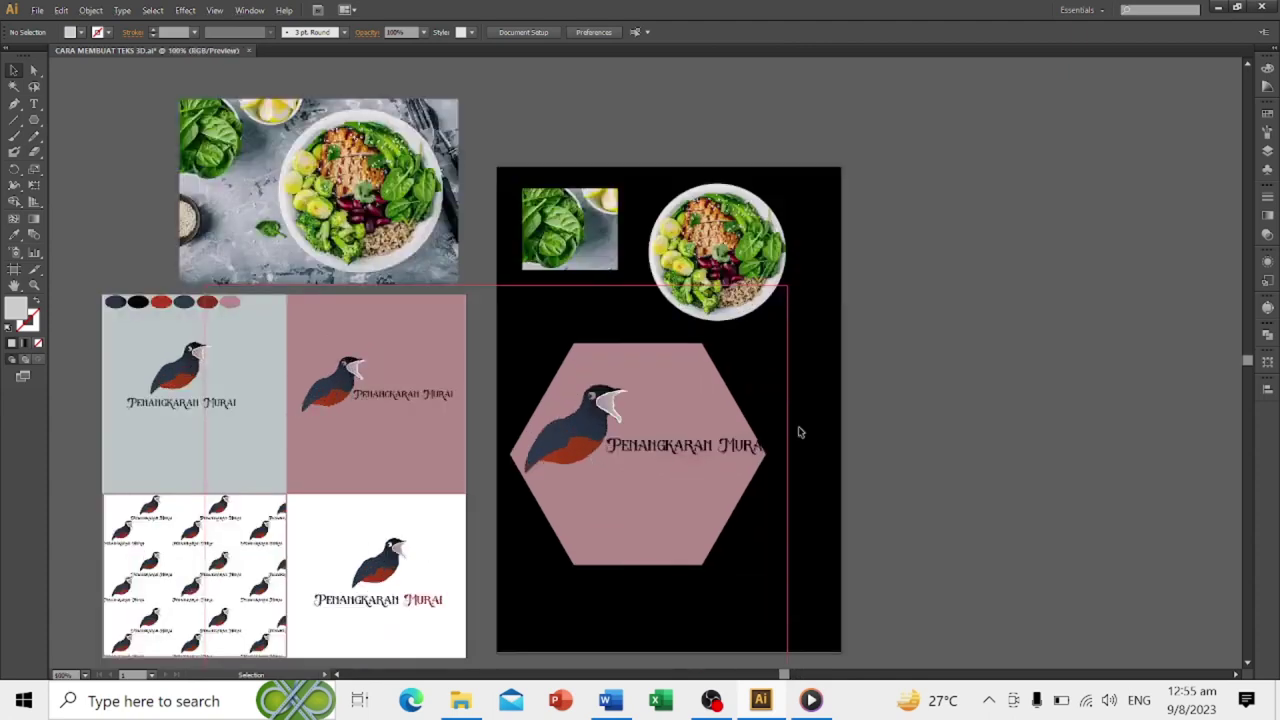